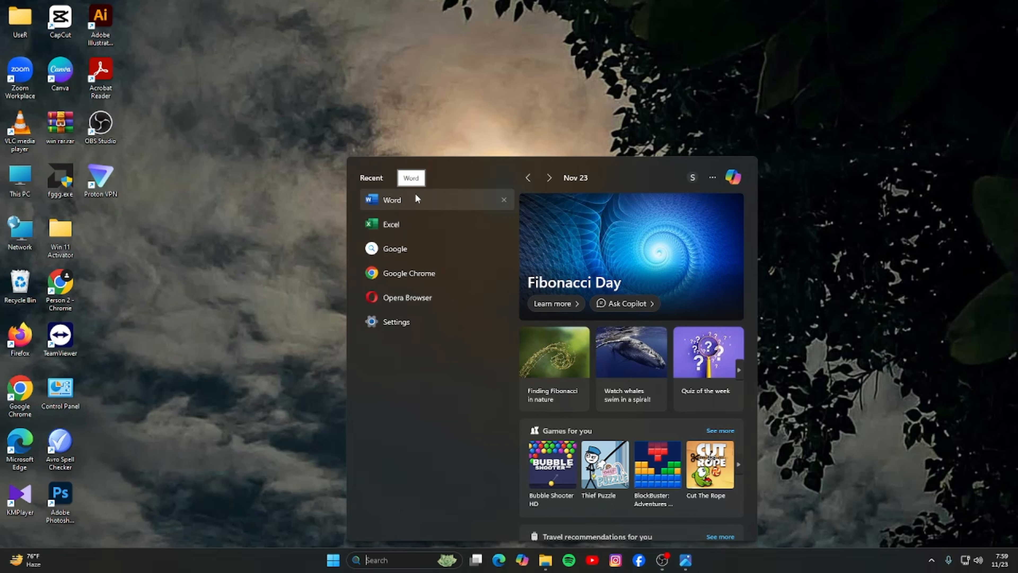
Step: Find and launch Microsoft Word, and create a blank document
text(ms)
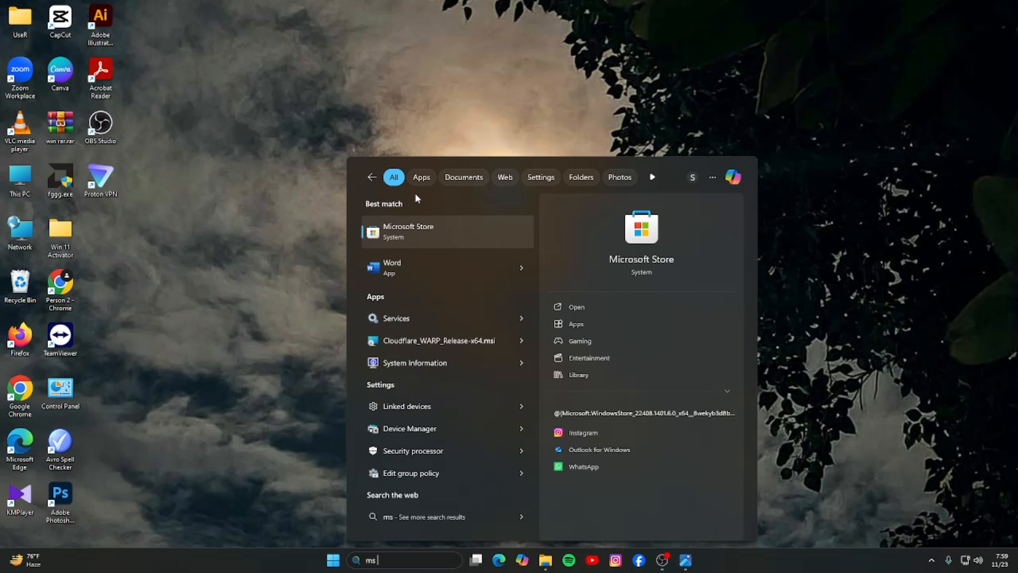
text( word)
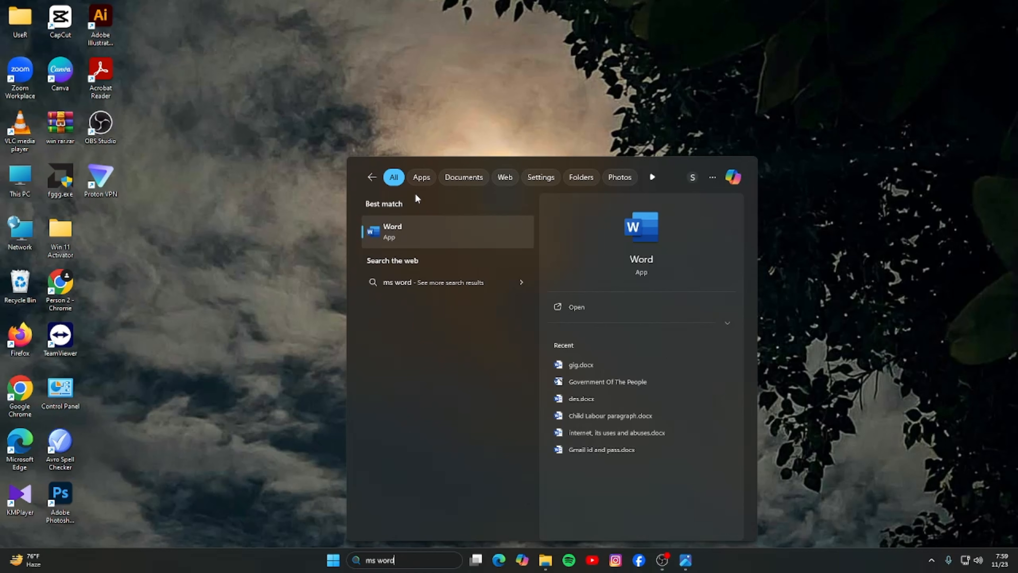
click(411, 234)
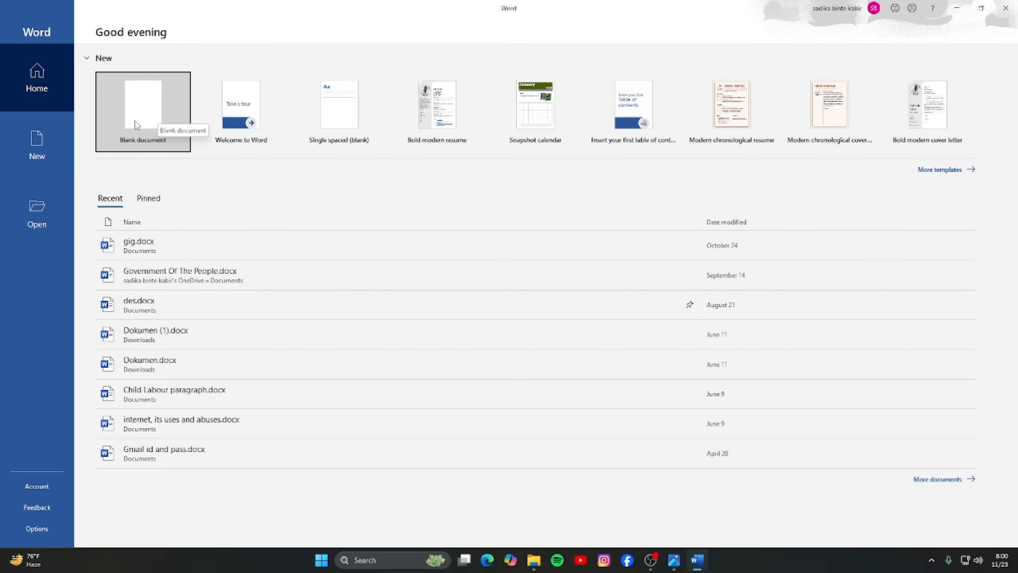
click(155, 113)
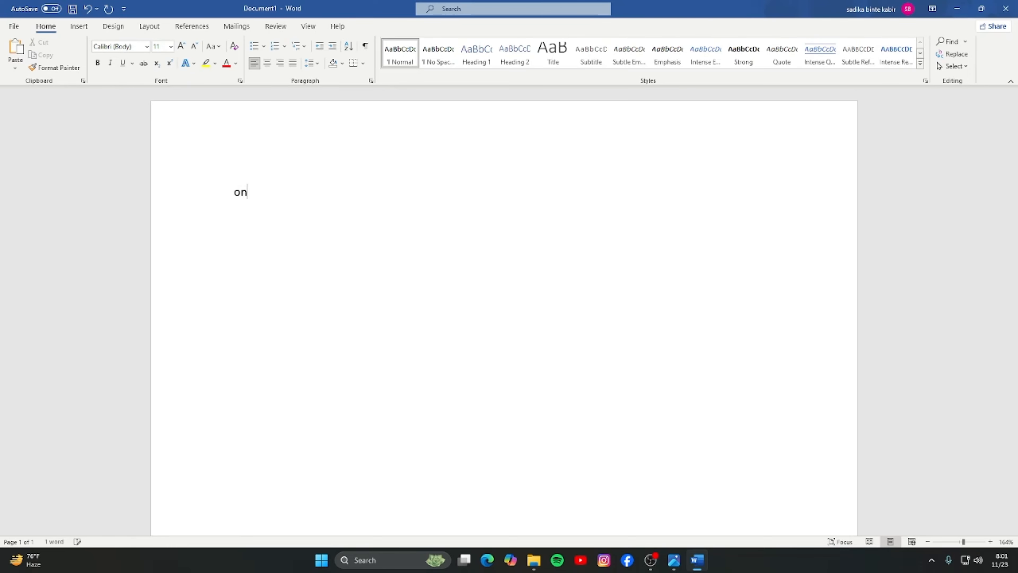
Step: Write the sentence "Once there lived too friends in a certain village." in the document
text(e there lived t)
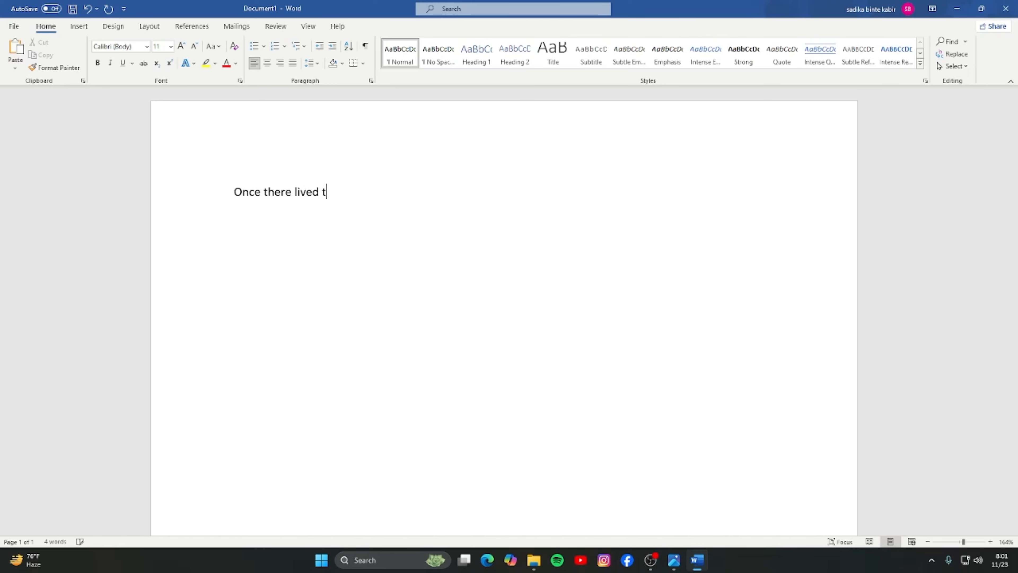
text(oo friends )
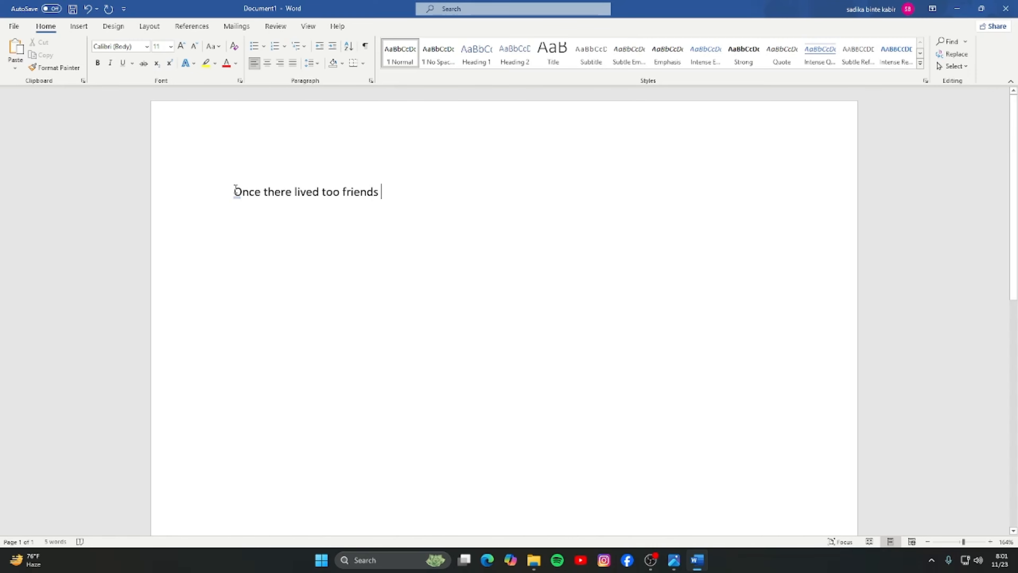
text(in a)
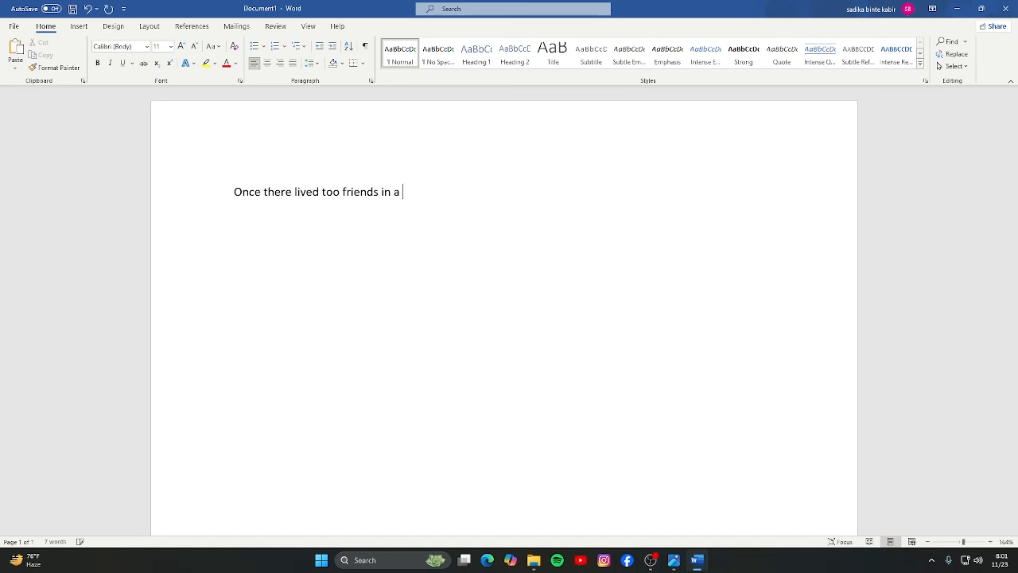
text( certain village.)
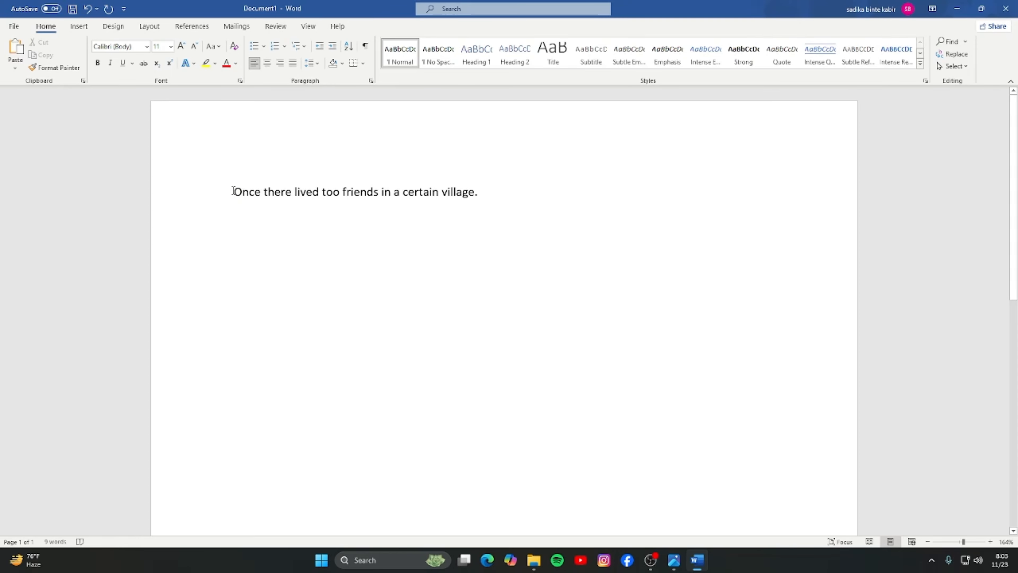
Step: Change the font of the whole sentence to Algerian
drag(232, 191, 483, 184)
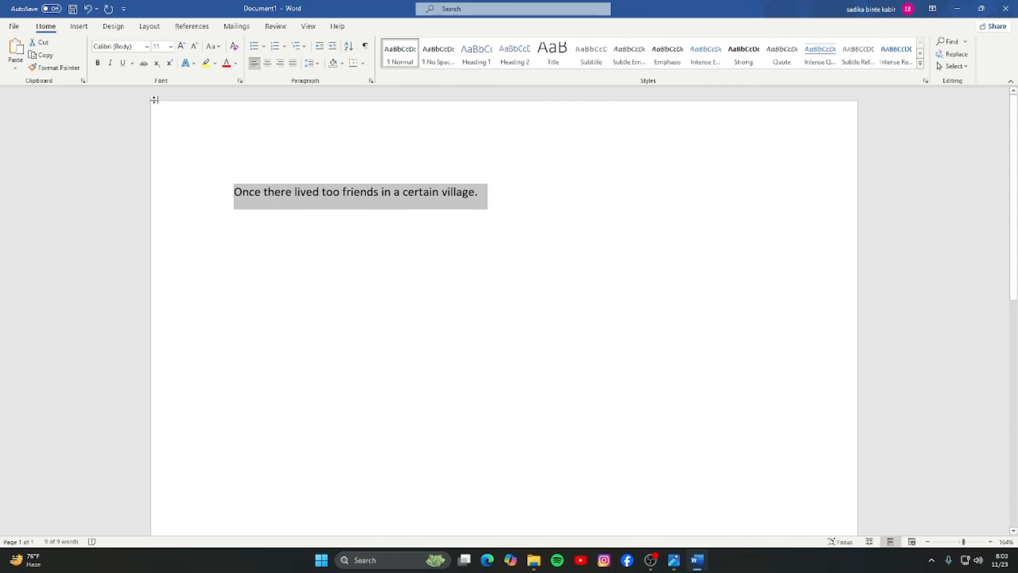
click(147, 46)
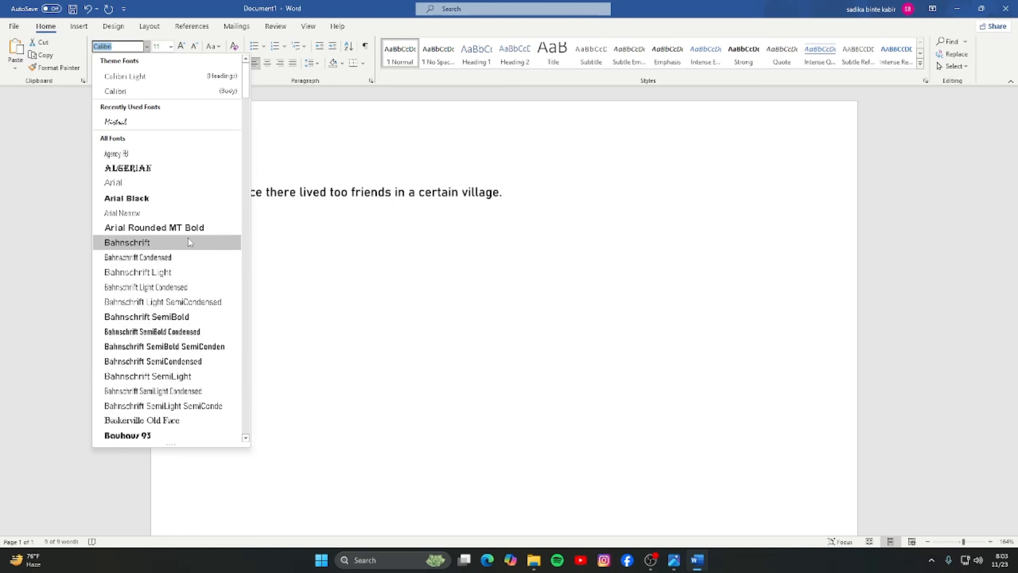
click(147, 168)
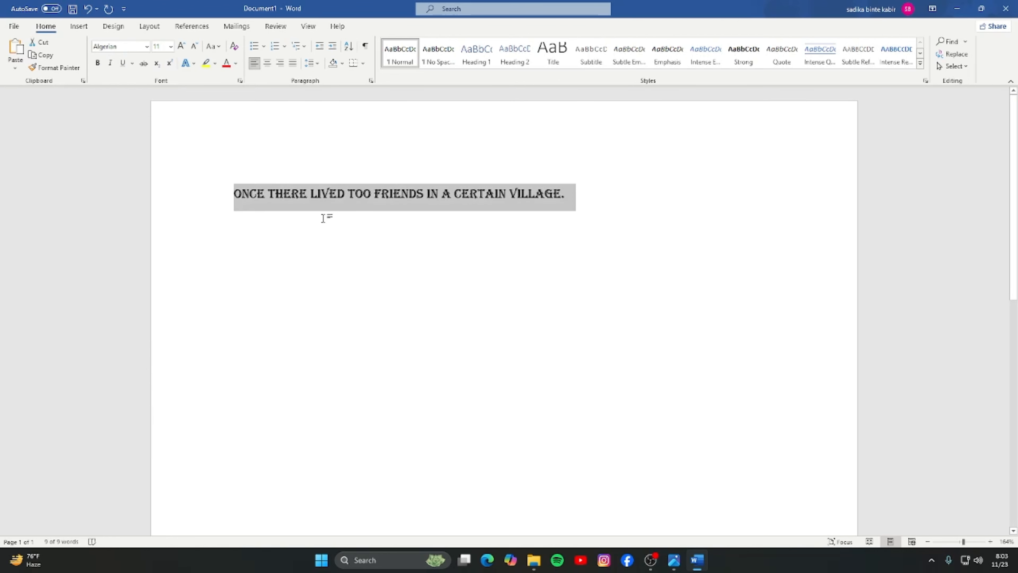
Step: Switch the sentence's font to Calibri Light (Headings) and then back to Calibri (Body)
click(147, 46)
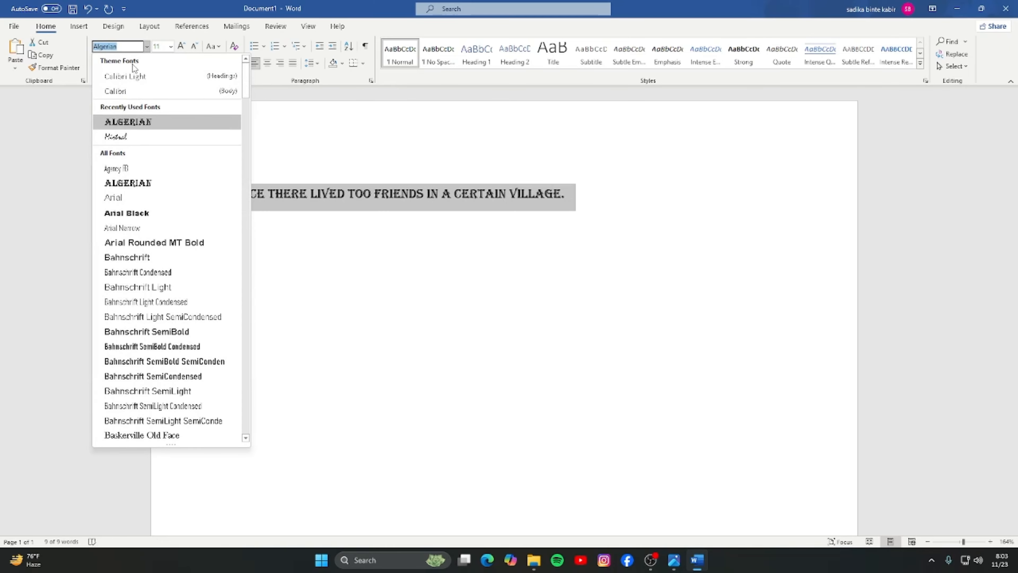
click(148, 76)
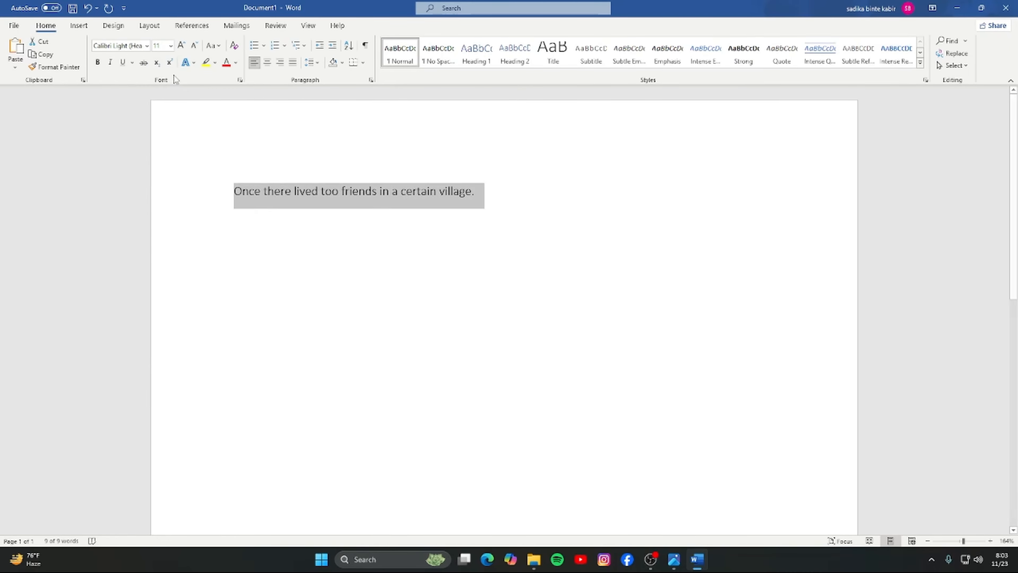
click(147, 46)
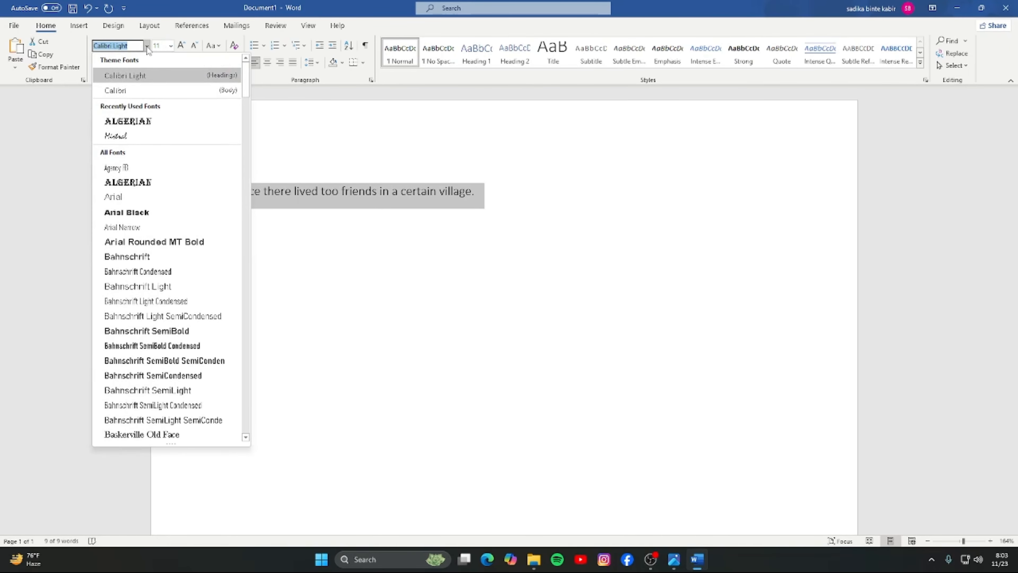
click(149, 89)
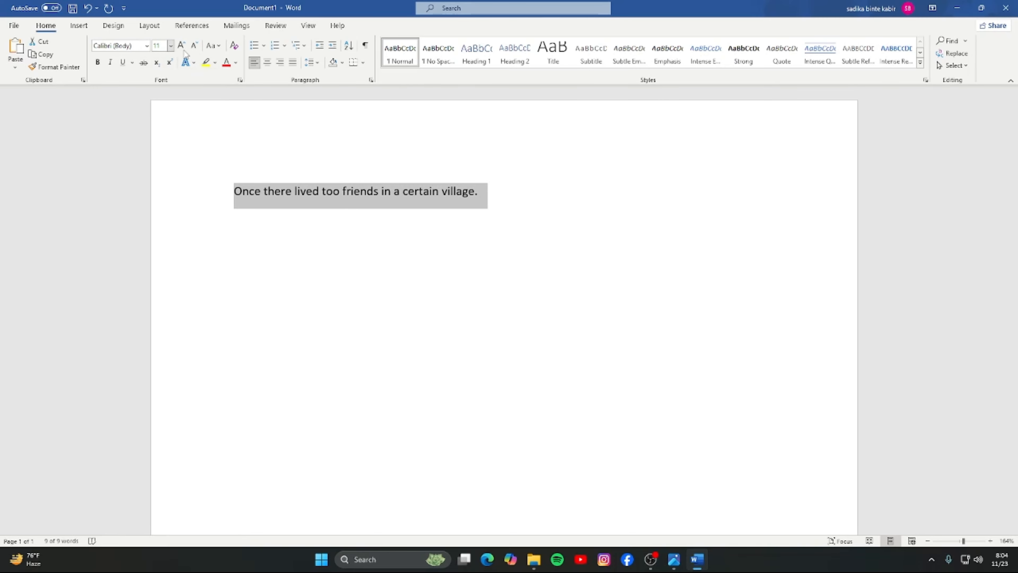
Step: Browse the available fonts without and with the sentence selected, leaving the font as it is
click(275, 236)
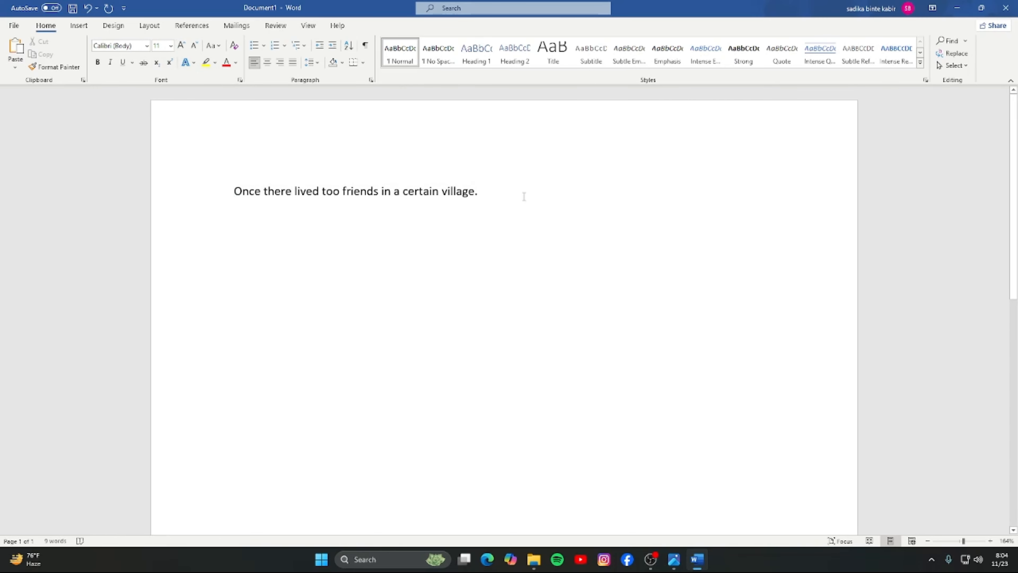
click(147, 46)
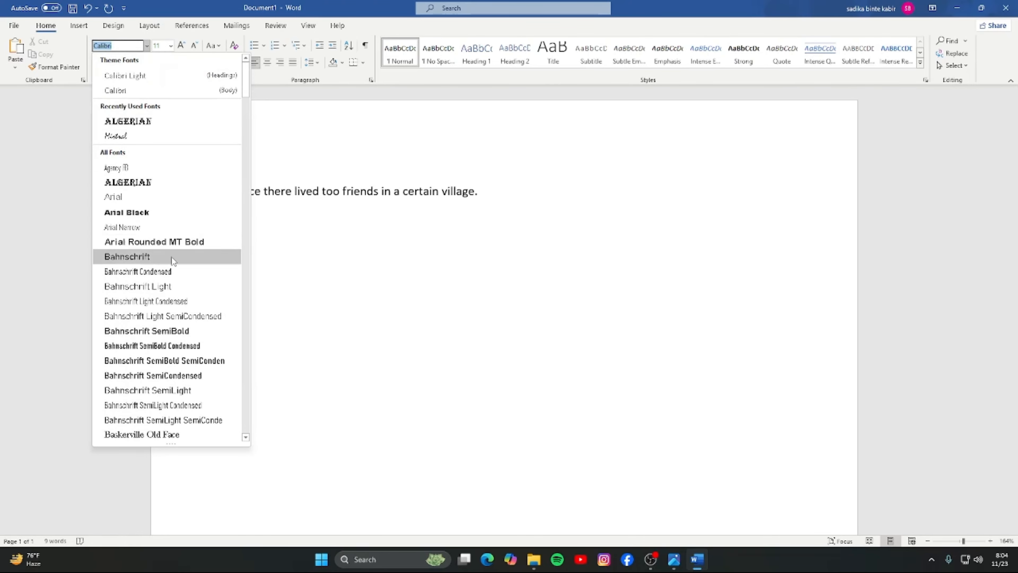
click(506, 227)
drag(235, 191, 485, 192)
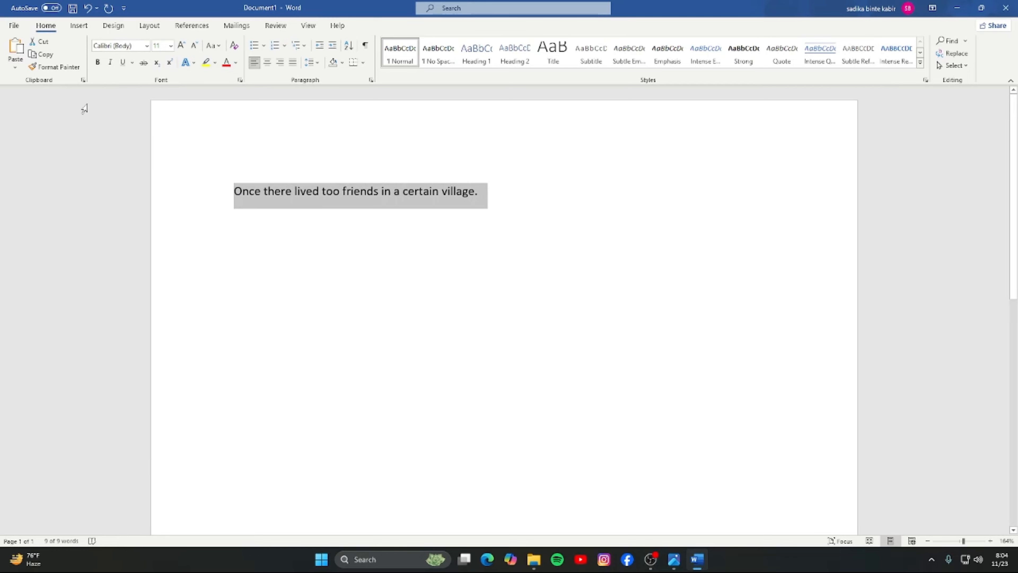
click(146, 46)
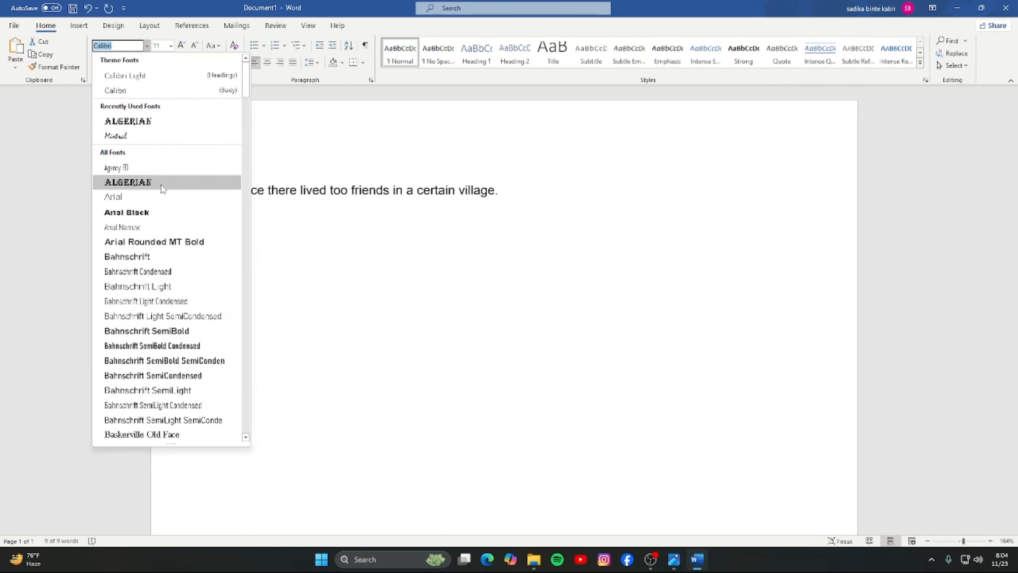
click(487, 255)
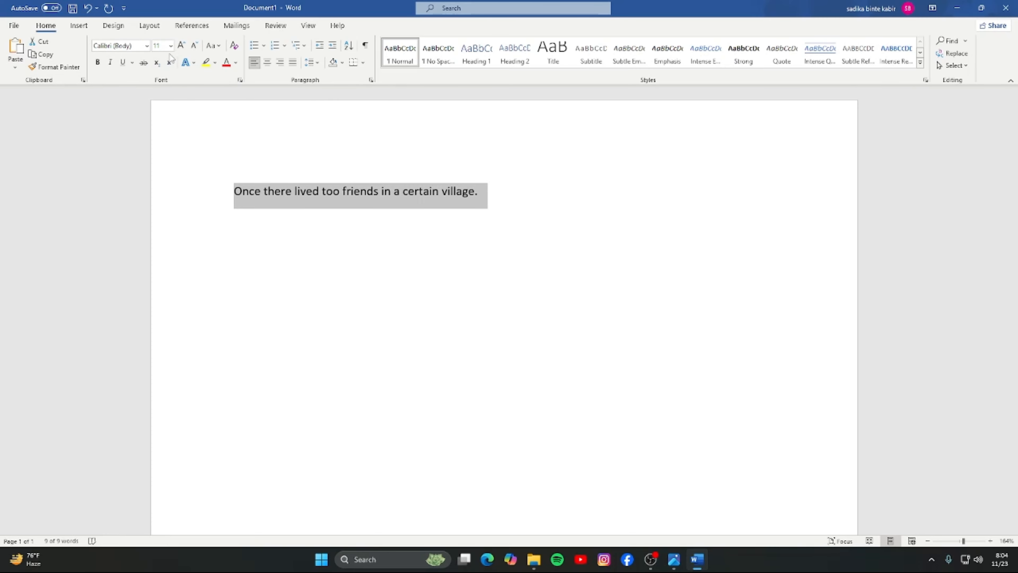
Step: Set the sentence's font size to 24 and increase it stepwise to 36
click(171, 45)
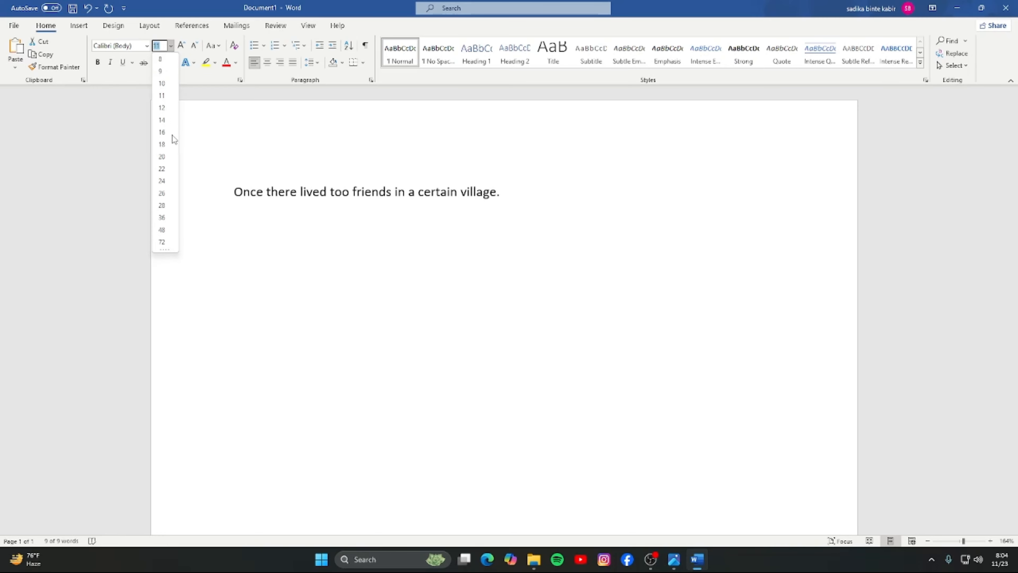
click(167, 181)
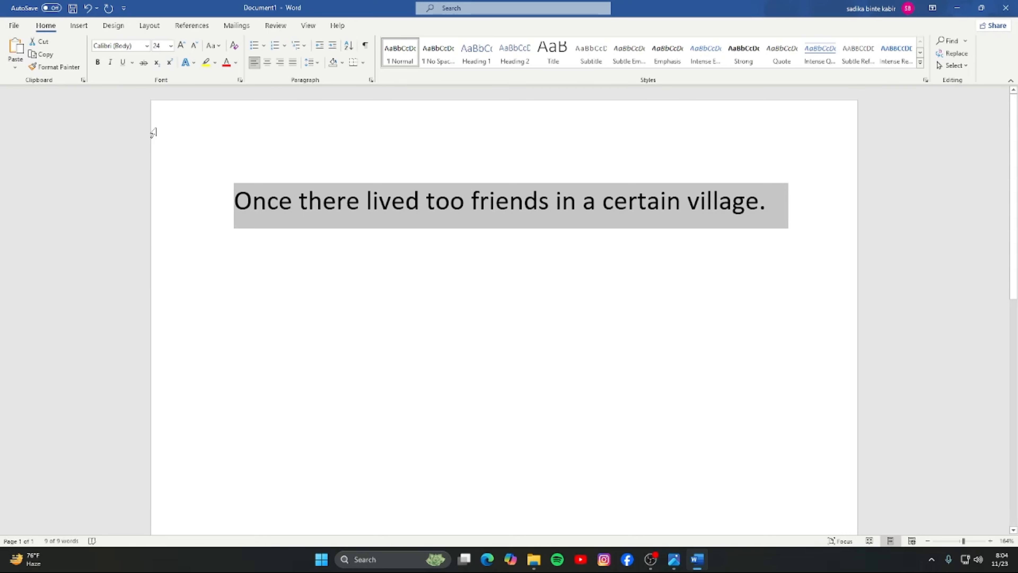
click(181, 46)
click(181, 46)
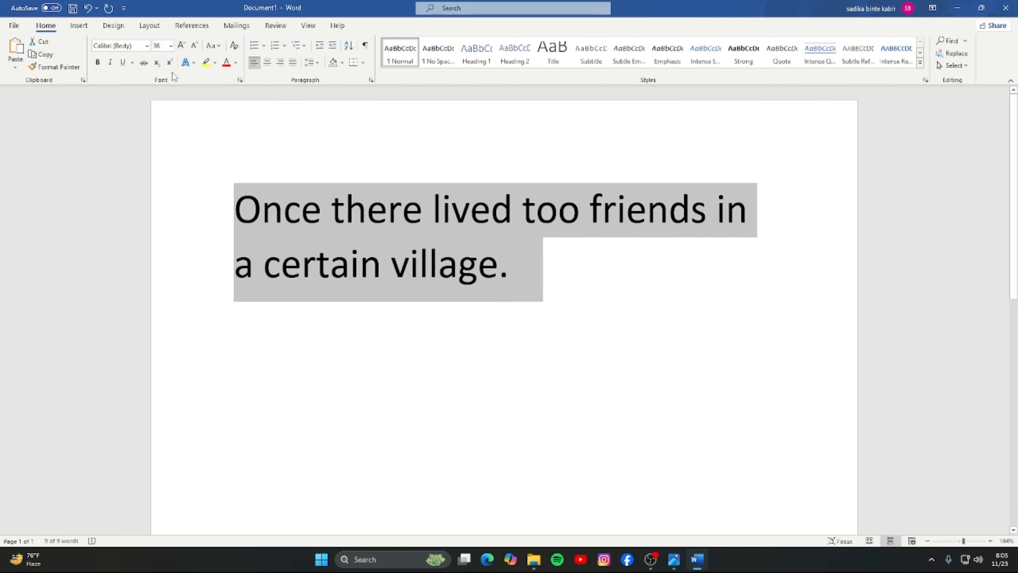
Step: Set the sentence's font size to 24 and step it up and down with Increase and Decrease Font Size, ending at 24
click(172, 46)
click(162, 182)
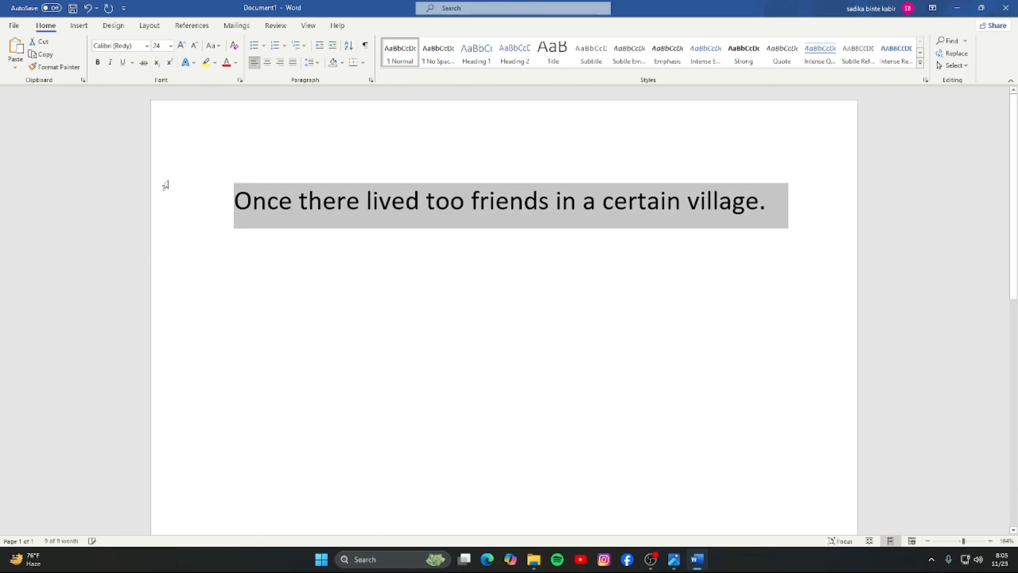
click(183, 46)
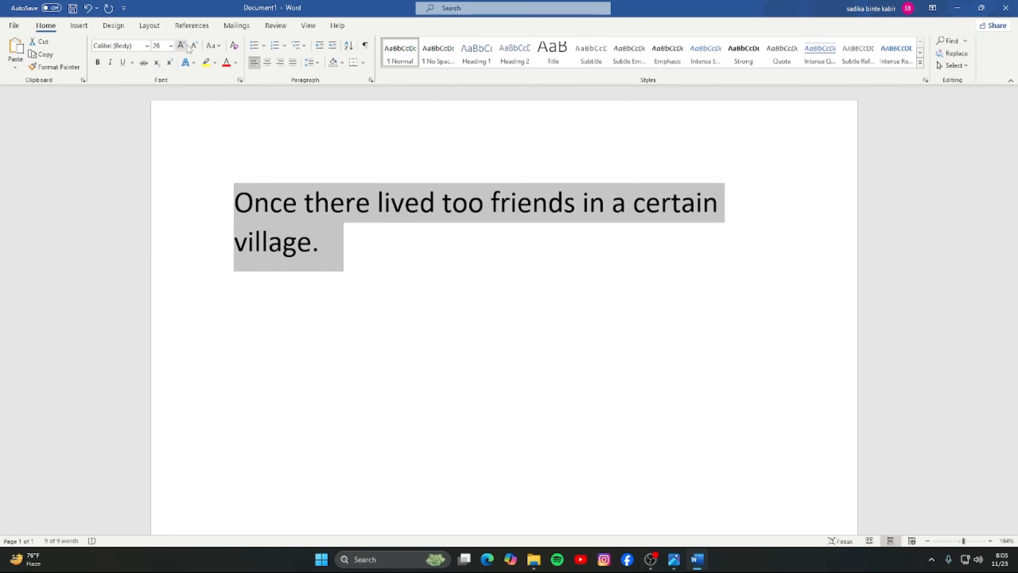
click(195, 46)
click(195, 47)
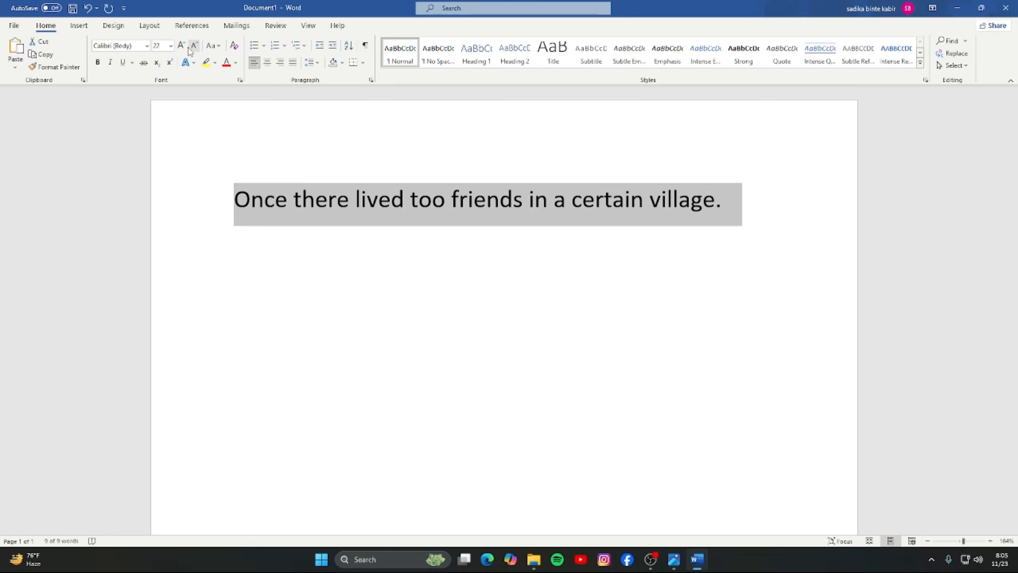
click(182, 46)
click(197, 45)
click(195, 46)
click(181, 46)
click(181, 46)
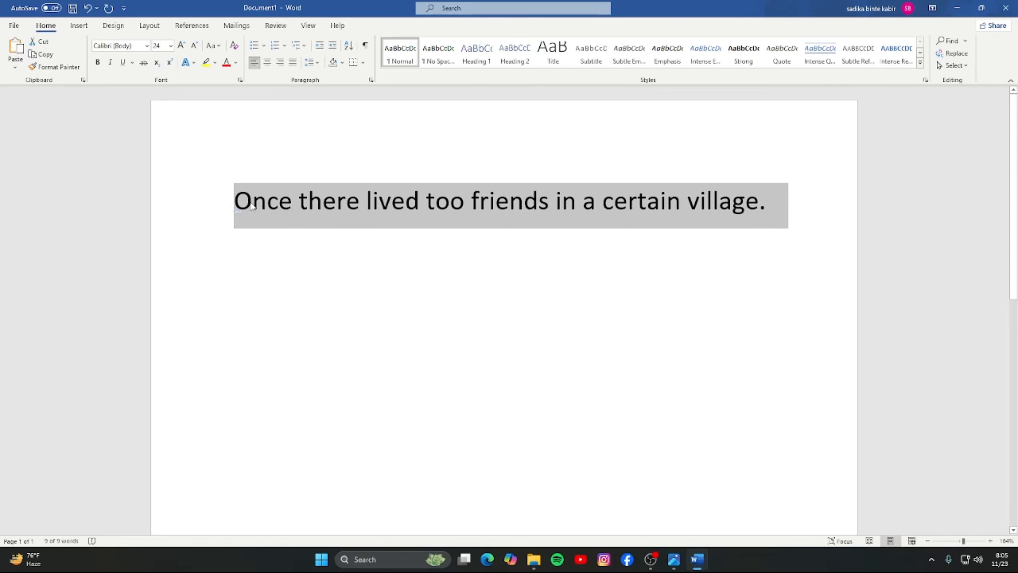
Step: Apply Sentence case to the selected sentence, followed by lowercase
click(217, 46)
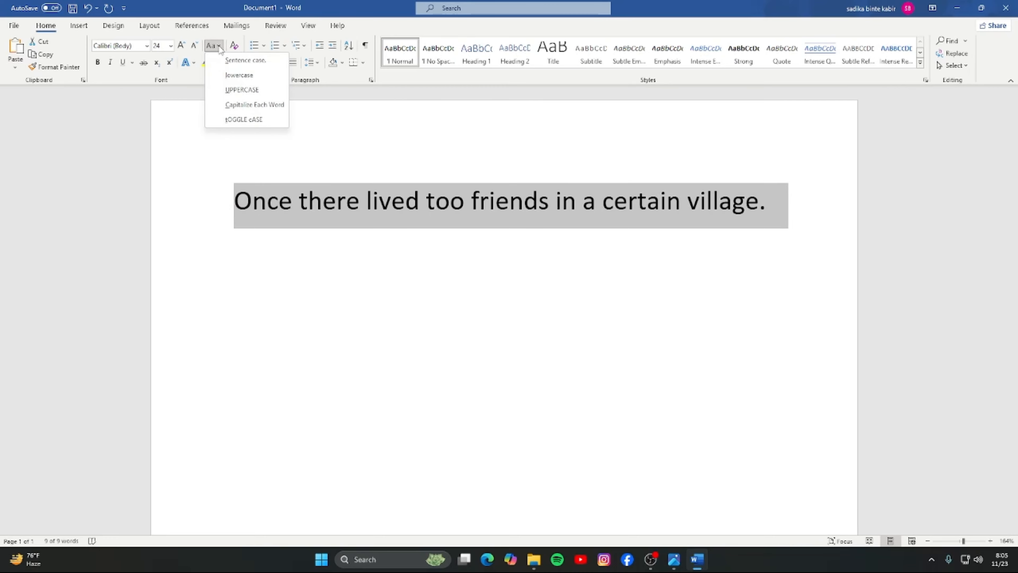
click(252, 61)
click(212, 46)
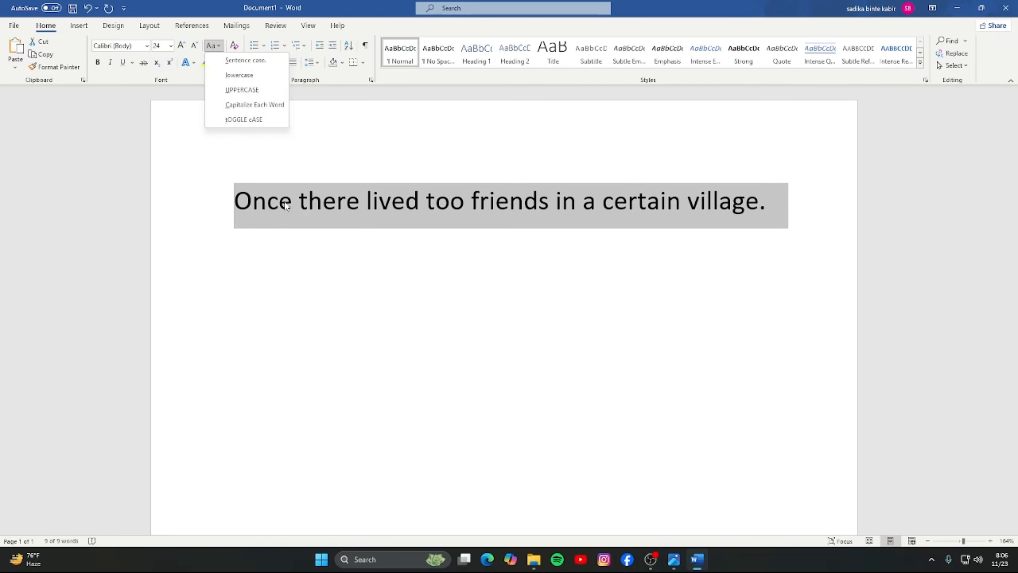
click(248, 76)
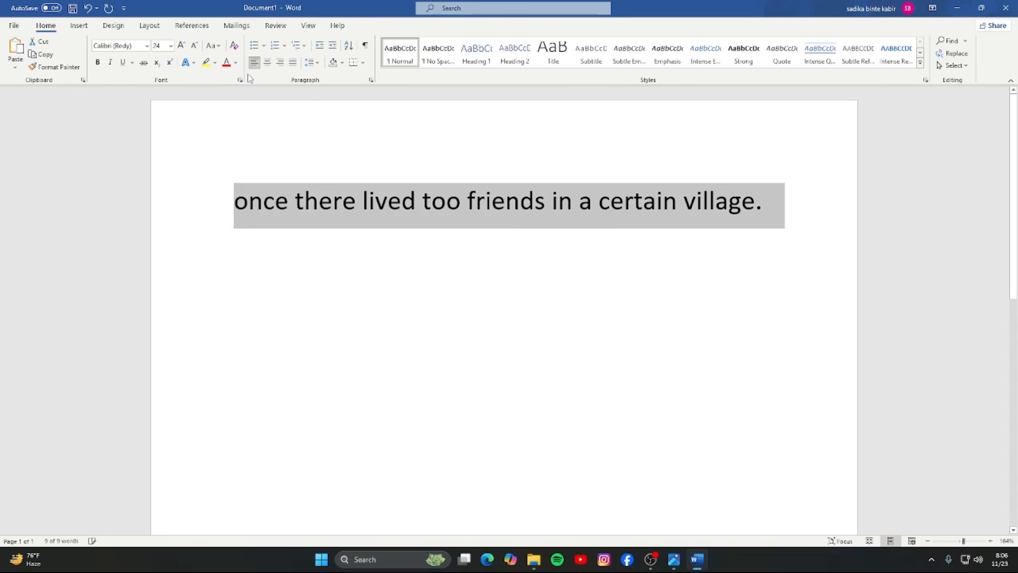
Step: Convert the sentence to UPPERCASE and then to Capitalize Each Word
click(220, 47)
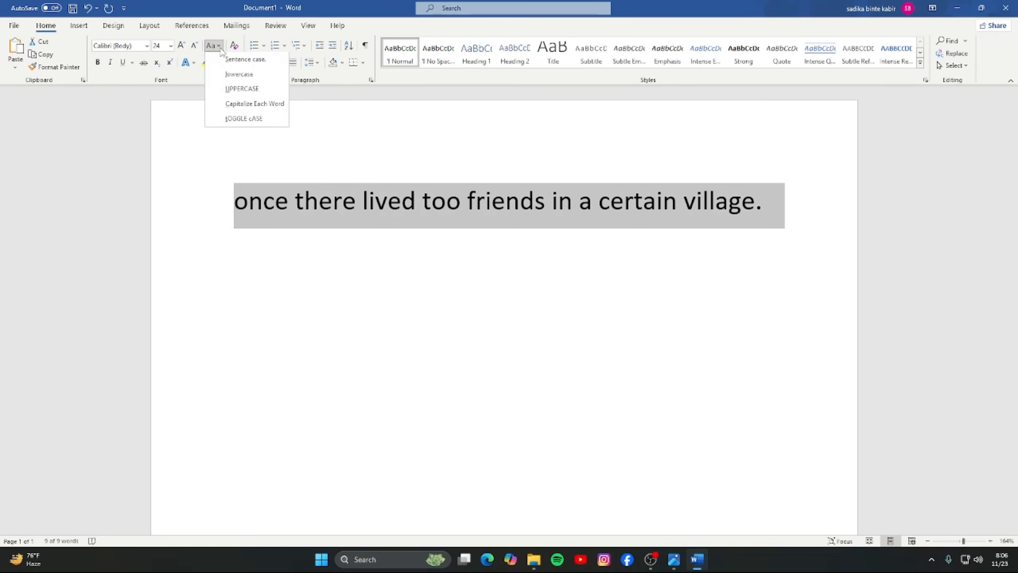
click(245, 90)
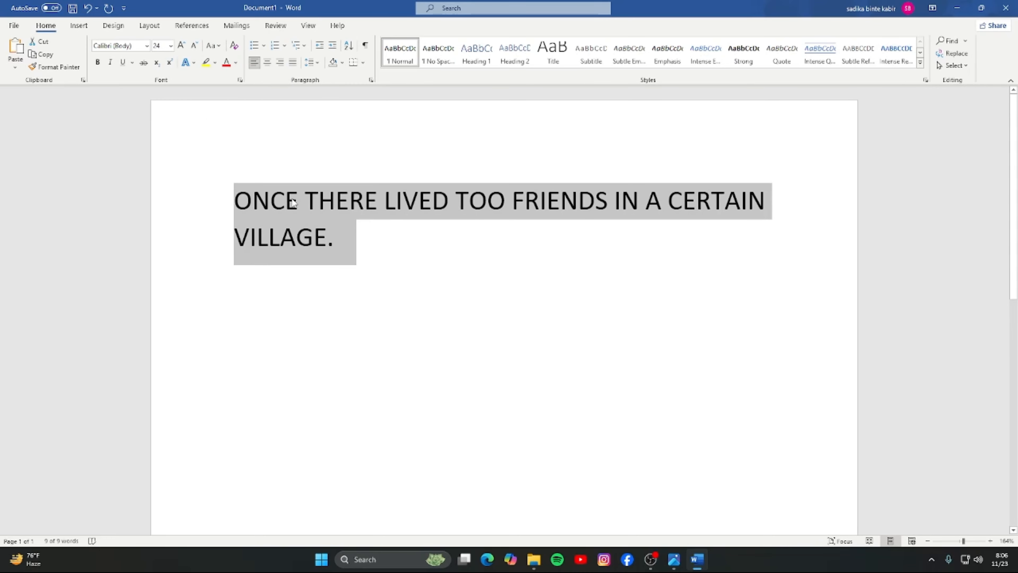
click(212, 46)
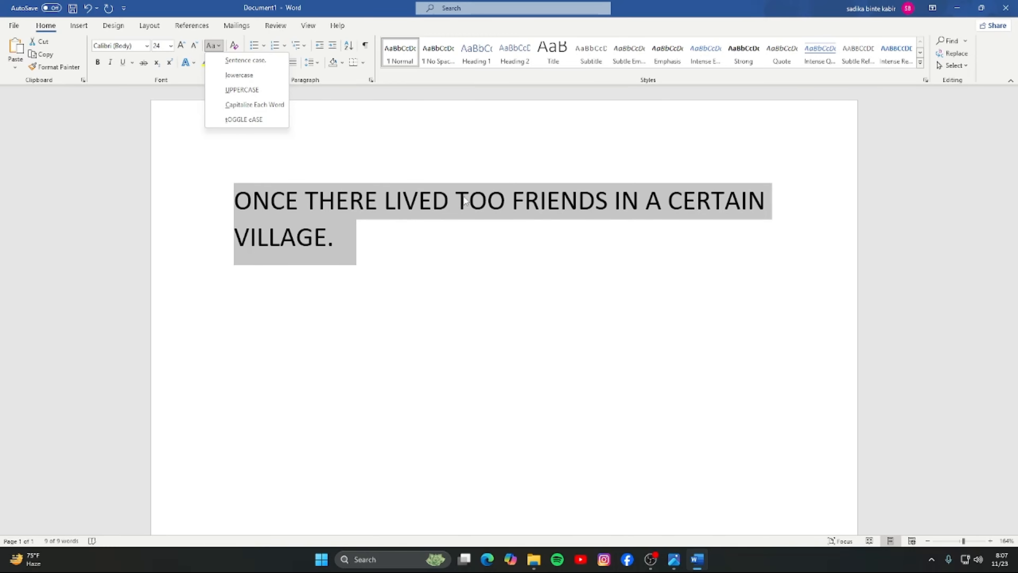
click(265, 107)
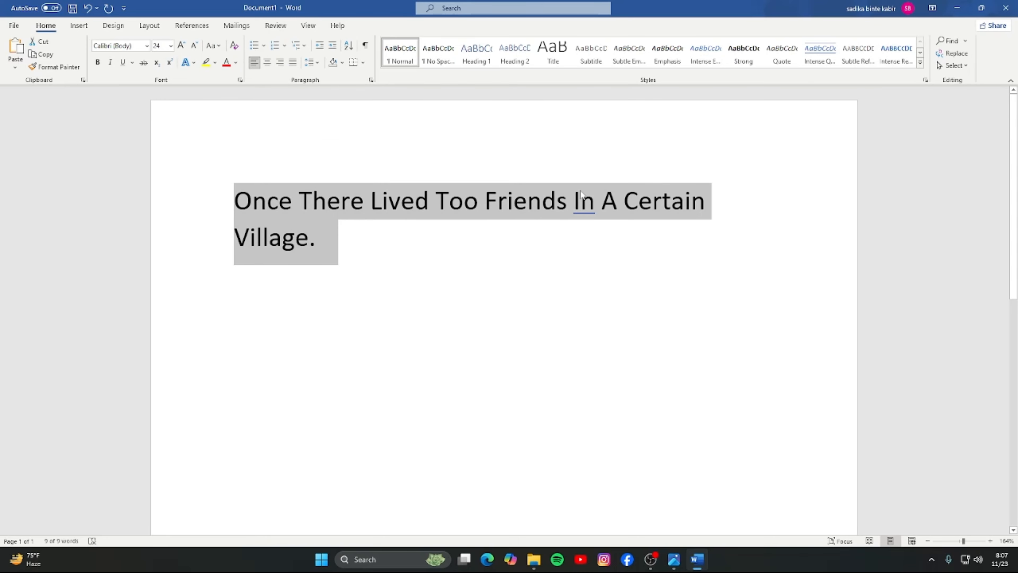
Step: Apply tOGGLE cASE to the selected sentence, followed by Sentence case
click(213, 45)
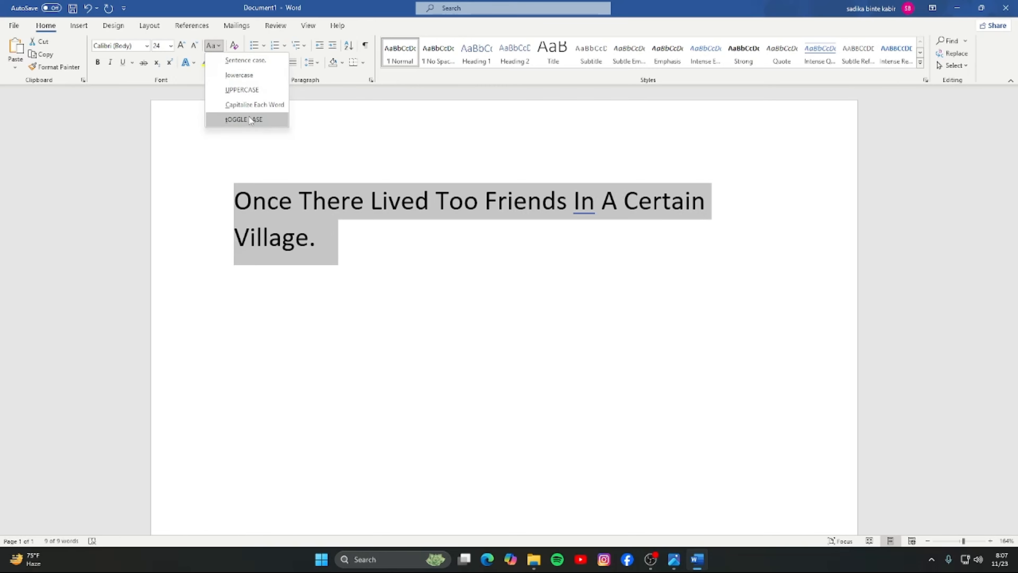
click(239, 121)
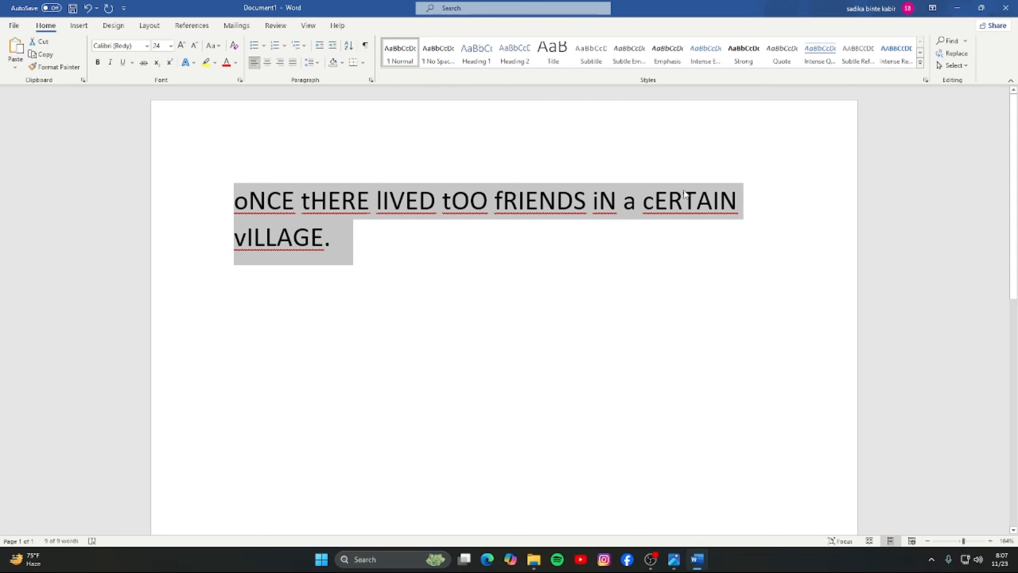
click(212, 46)
click(255, 59)
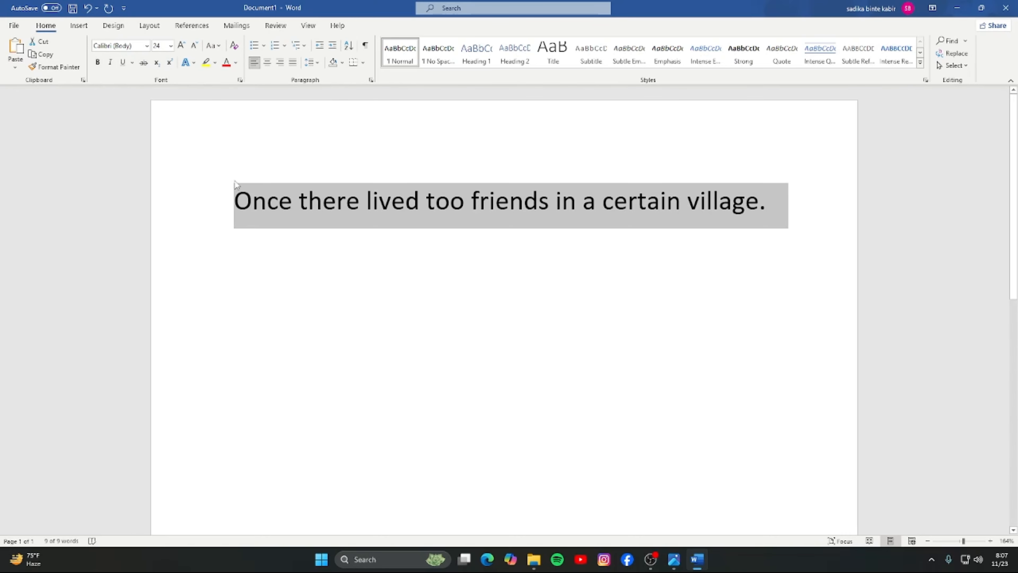
Step: Turn bold on and off twice for the selected sentence, ending with regular weight
key(ctrl+b)
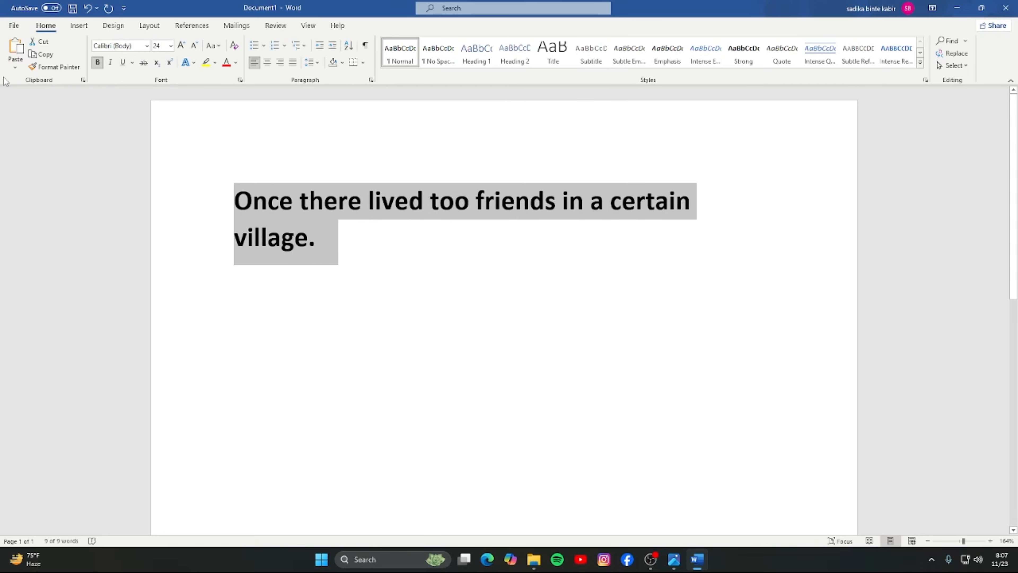
click(97, 64)
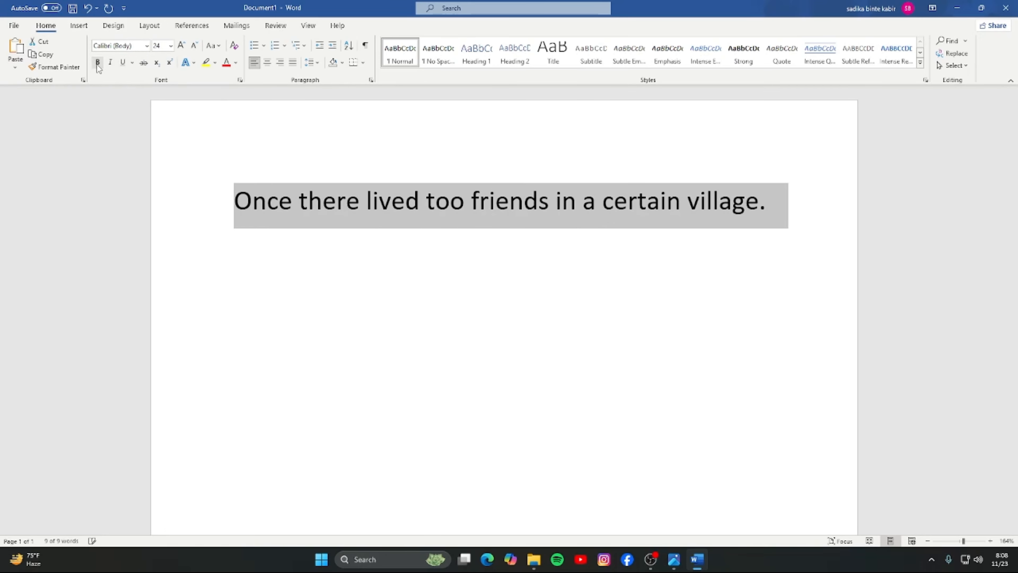
click(97, 63)
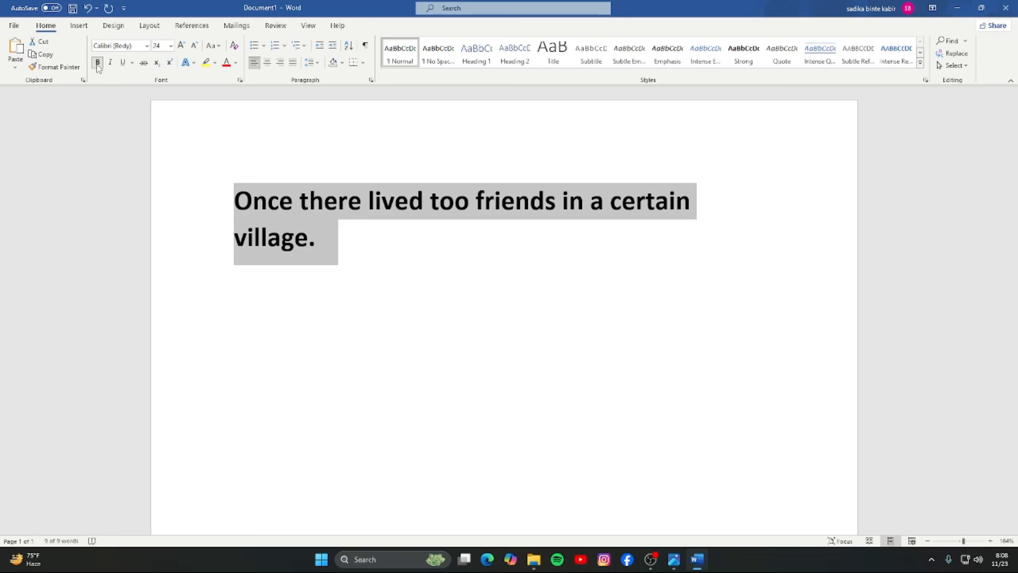
click(97, 63)
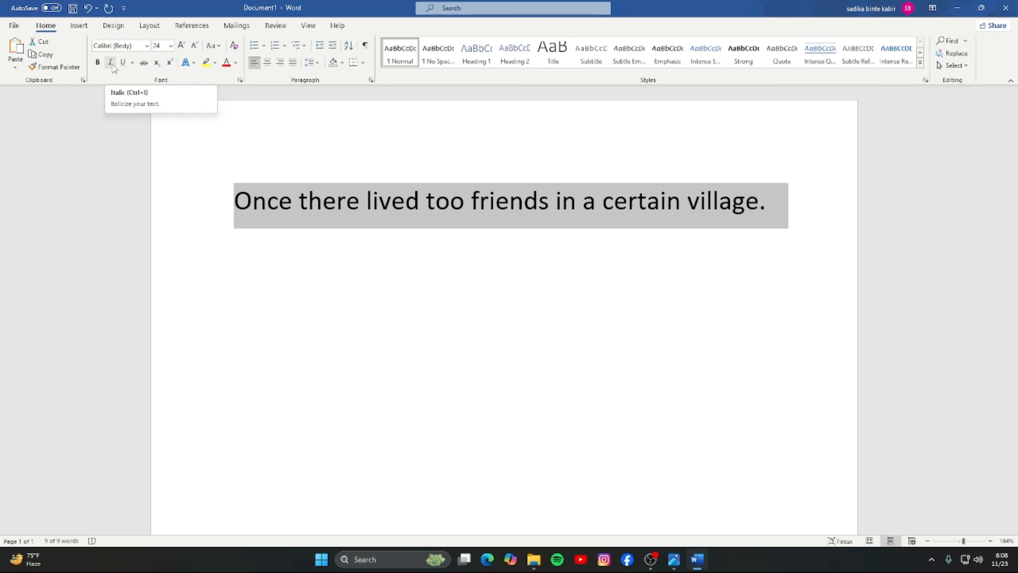
Step: Italicize the sentence, then replace the italics with a single underline
click(112, 65)
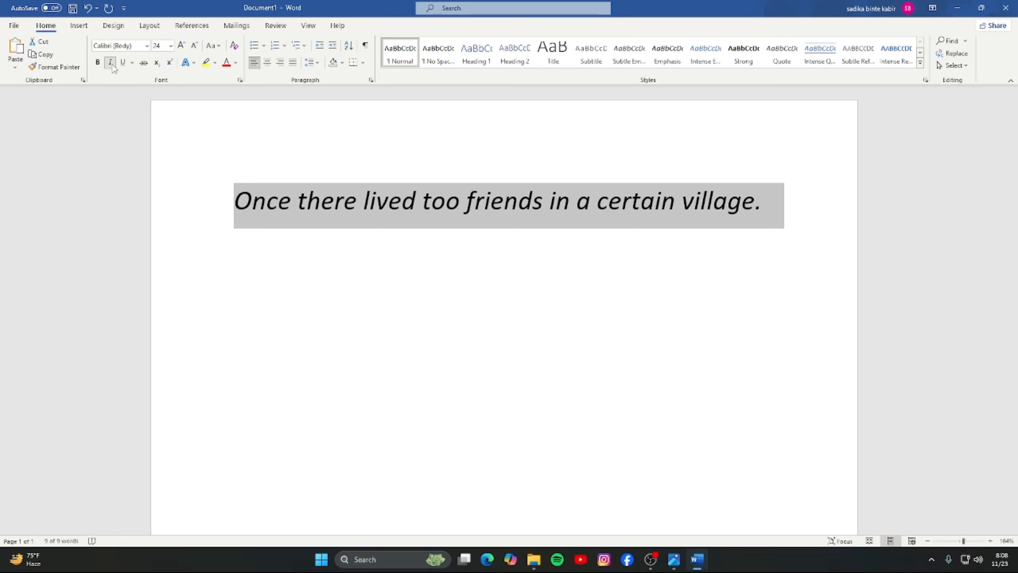
click(123, 63)
key(ctrl+i)
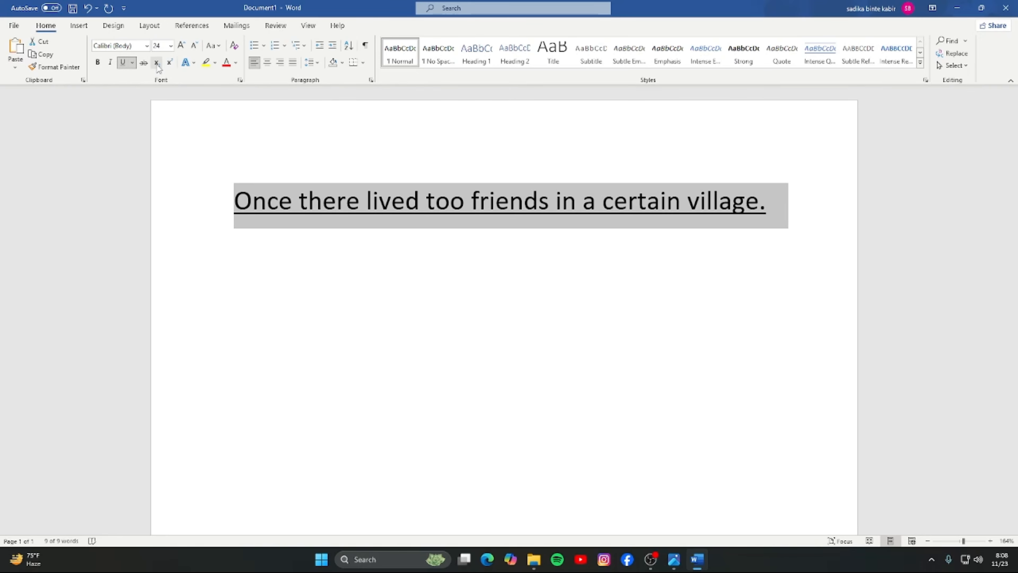
Step: View the additional underline options and the Font dialog for the sentence, closing the dialog each time without changes
click(132, 63)
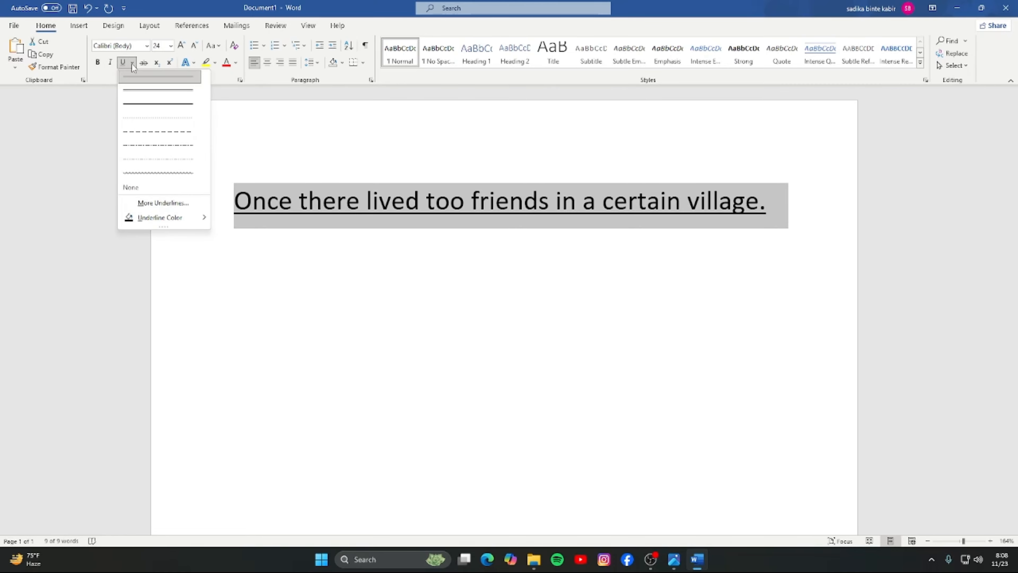
click(174, 203)
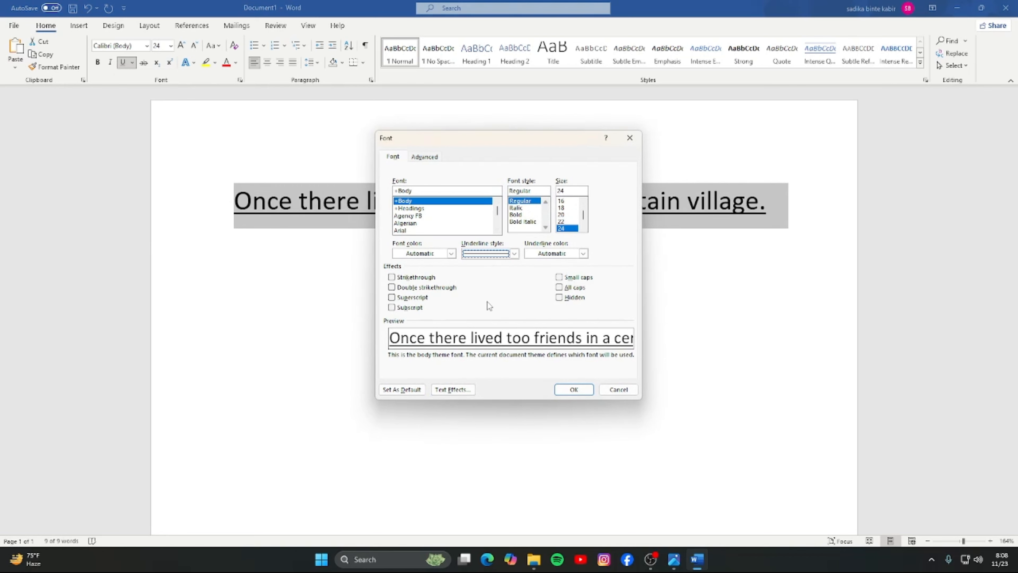
click(630, 138)
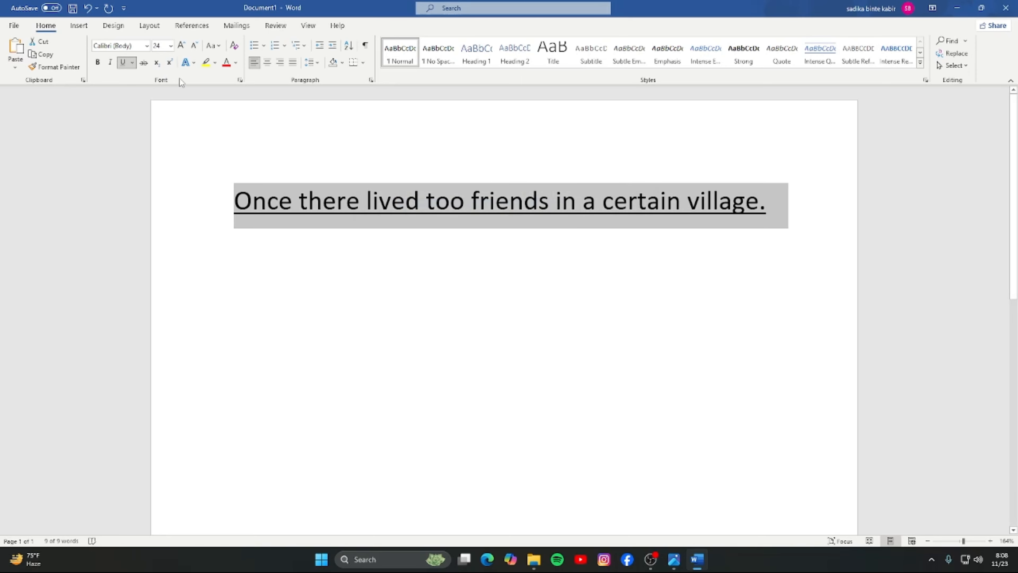
click(240, 80)
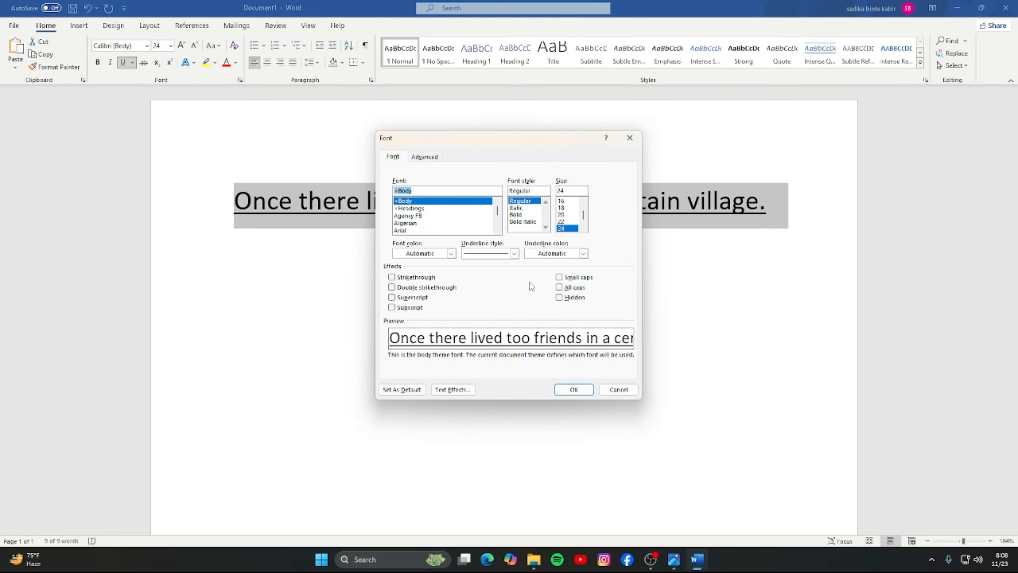
key(Escape)
Step: Change the sentence's underline to a dashed line and color the underline blue
click(132, 62)
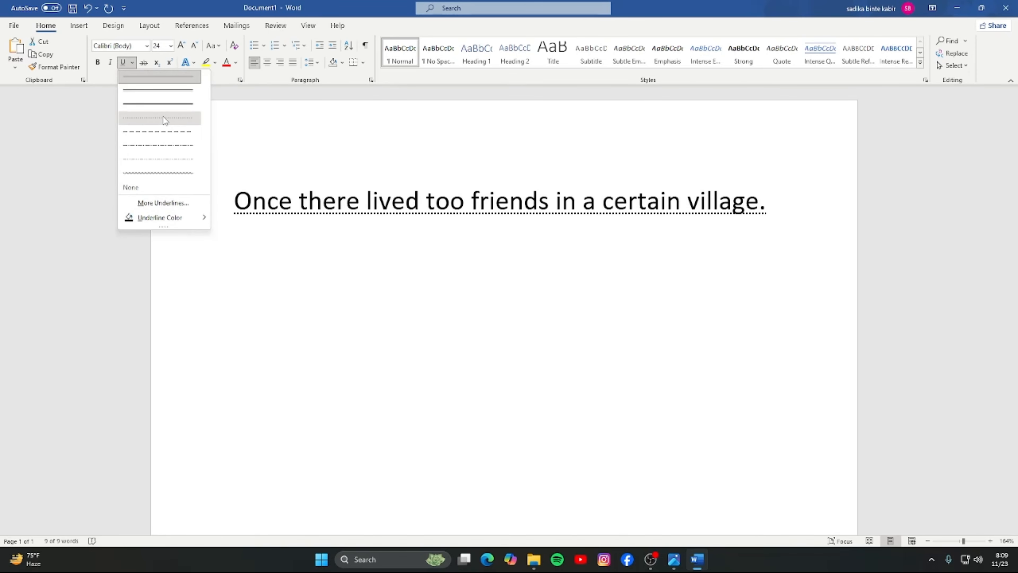
click(161, 133)
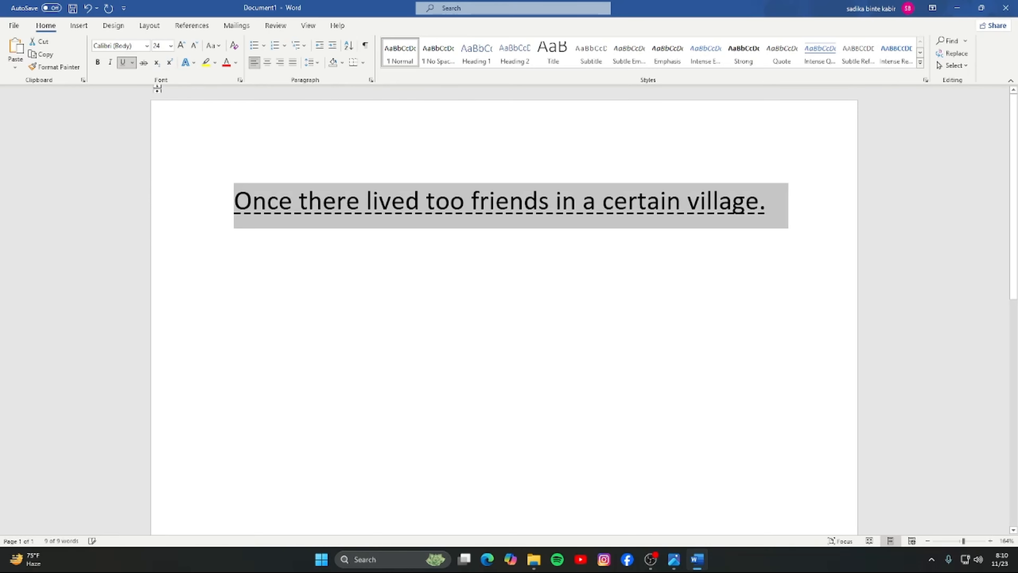
click(133, 63)
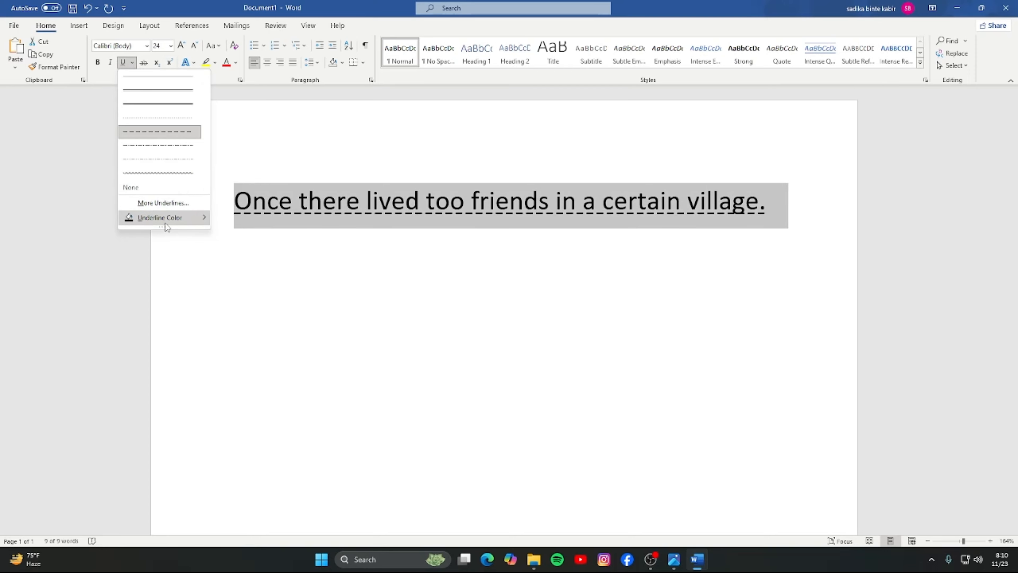
mouse_move(172, 217)
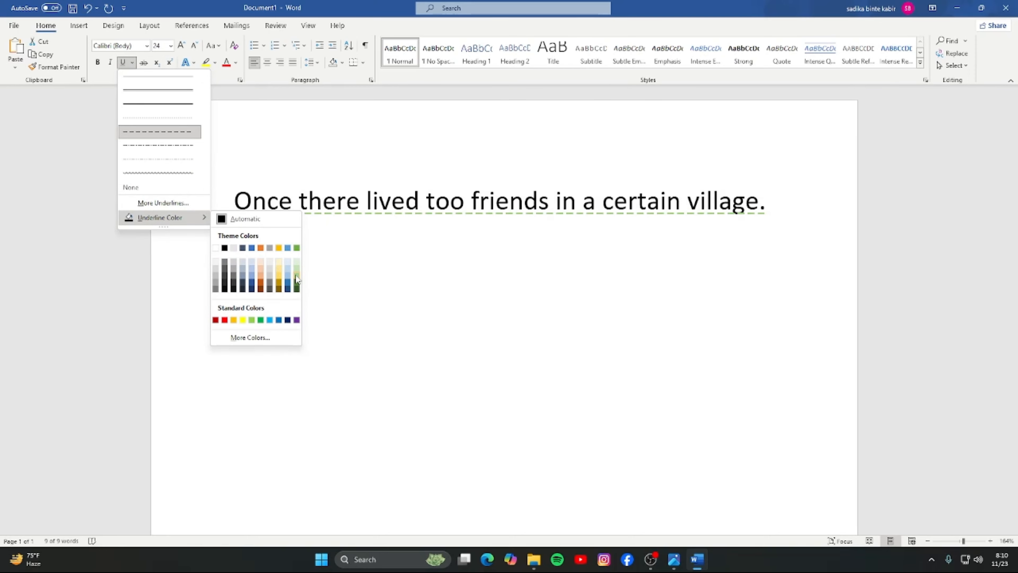
click(288, 280)
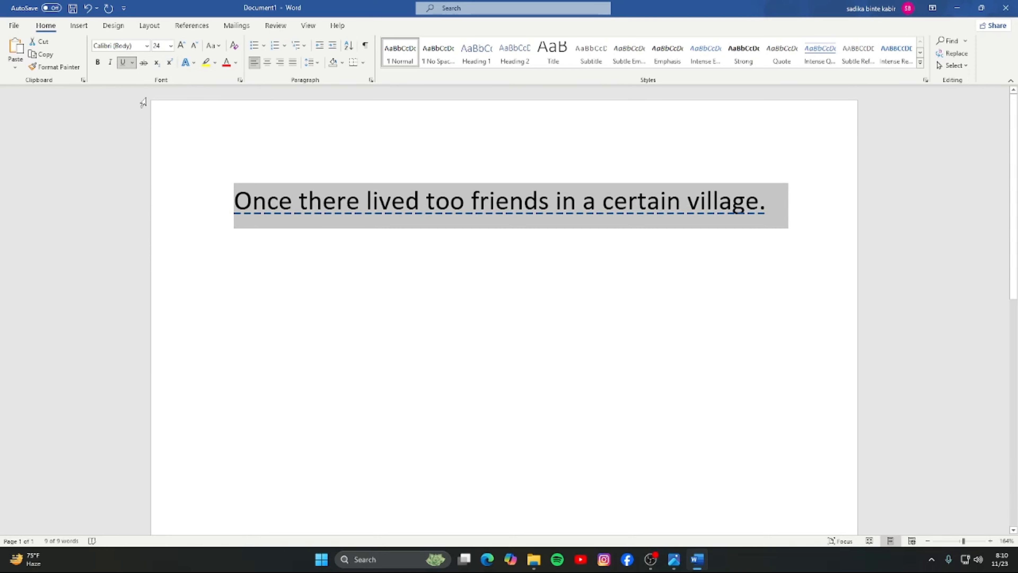
Step: Reselect the whole sentence and remove its underline
click(289, 259)
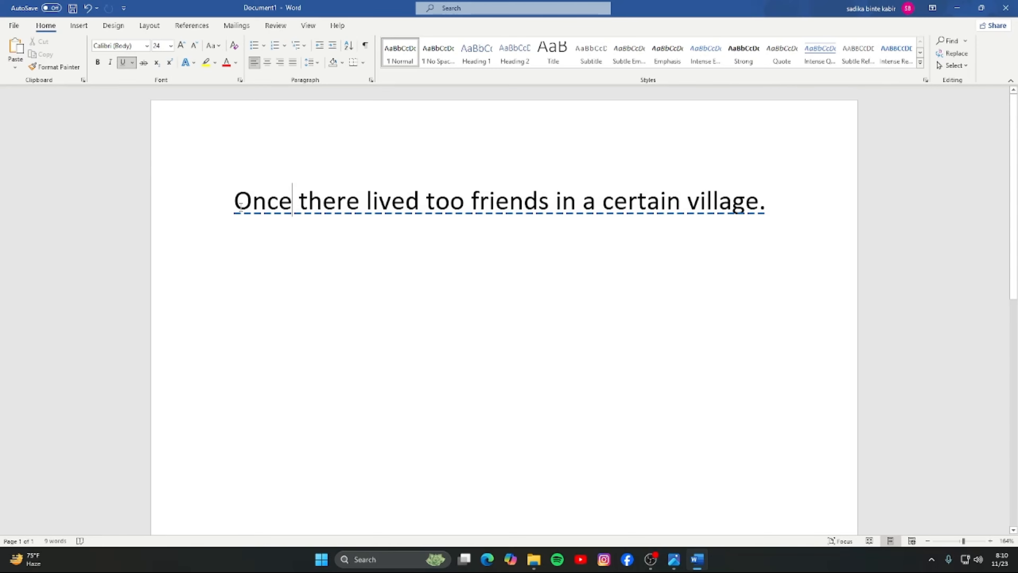
key(Home)
key(shift+Right)
drag(333, 211, 766, 250)
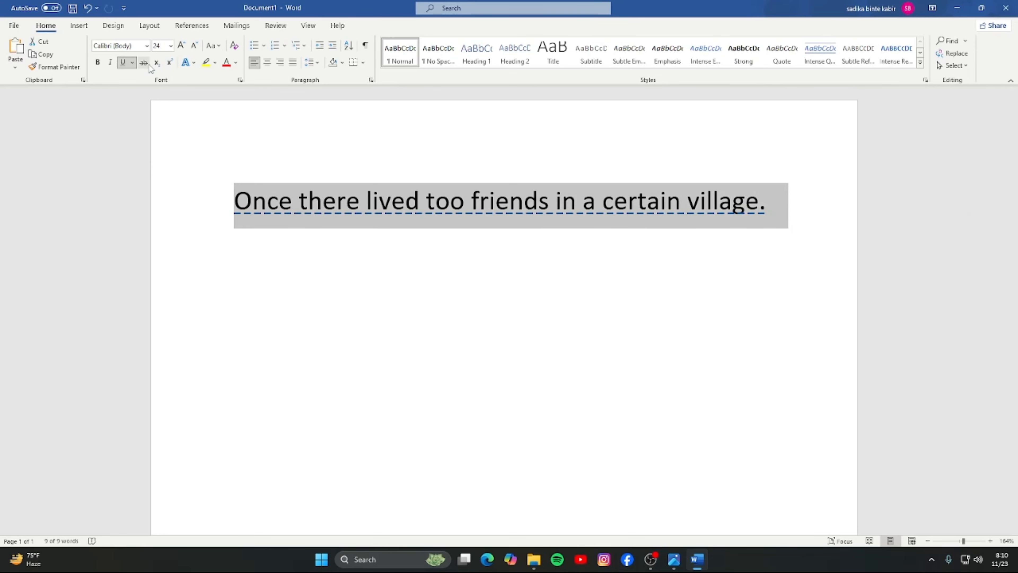
click(125, 64)
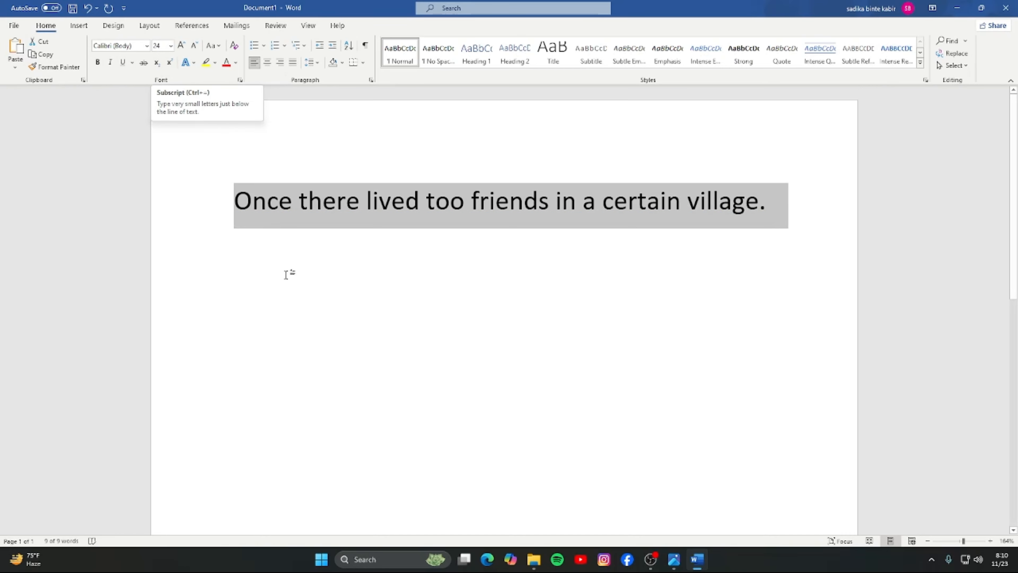
Step: Set the sentence's font color to Blue, Accent 5, Darker 25%, followed by purple and finally a light blue
click(238, 66)
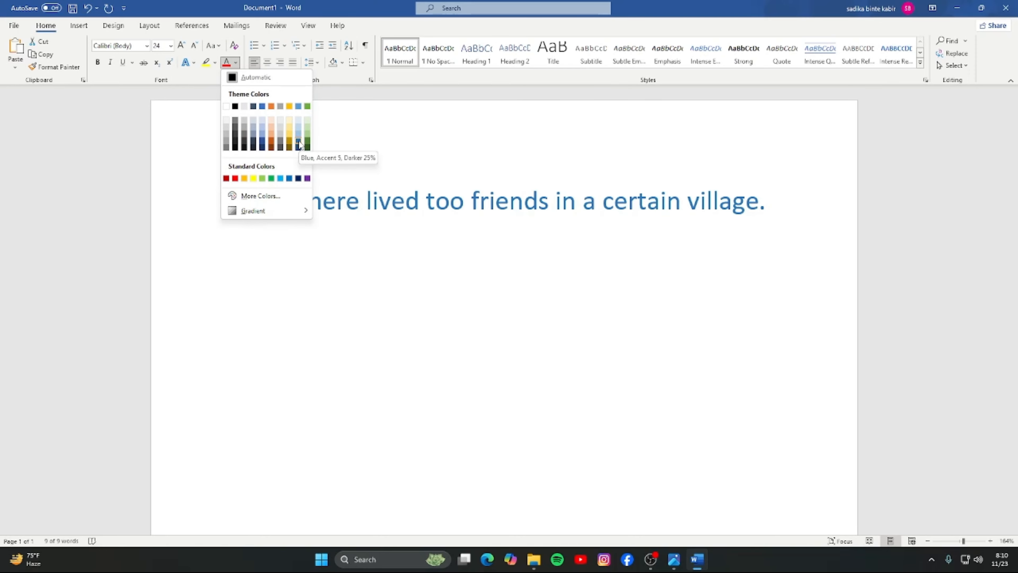
click(299, 141)
click(235, 66)
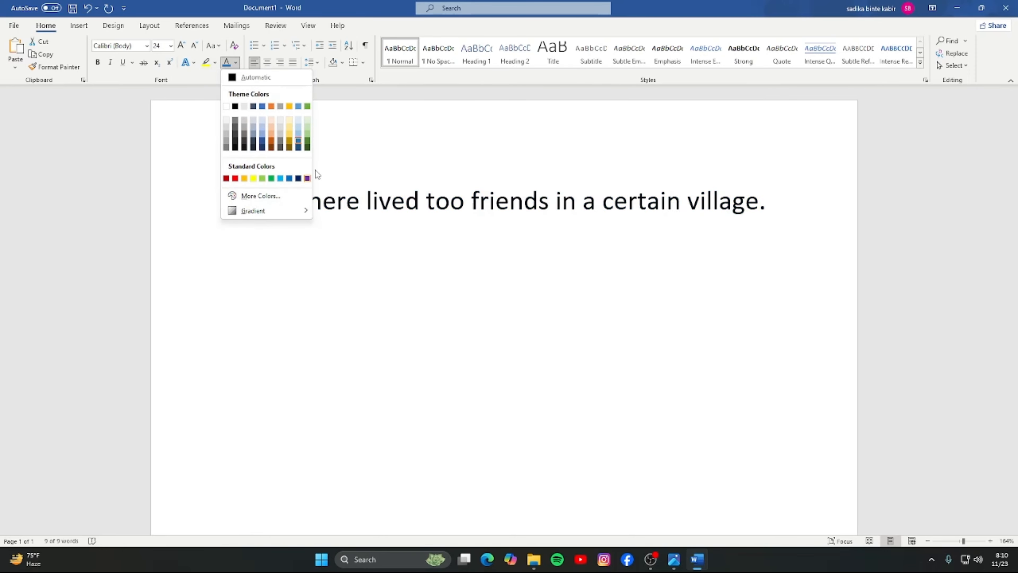
click(307, 169)
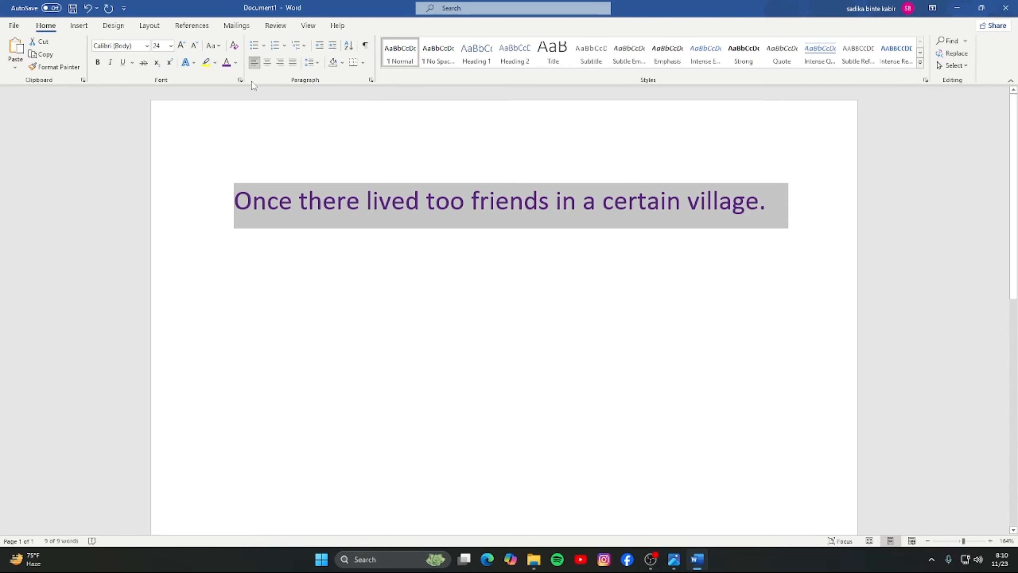
click(236, 62)
click(262, 135)
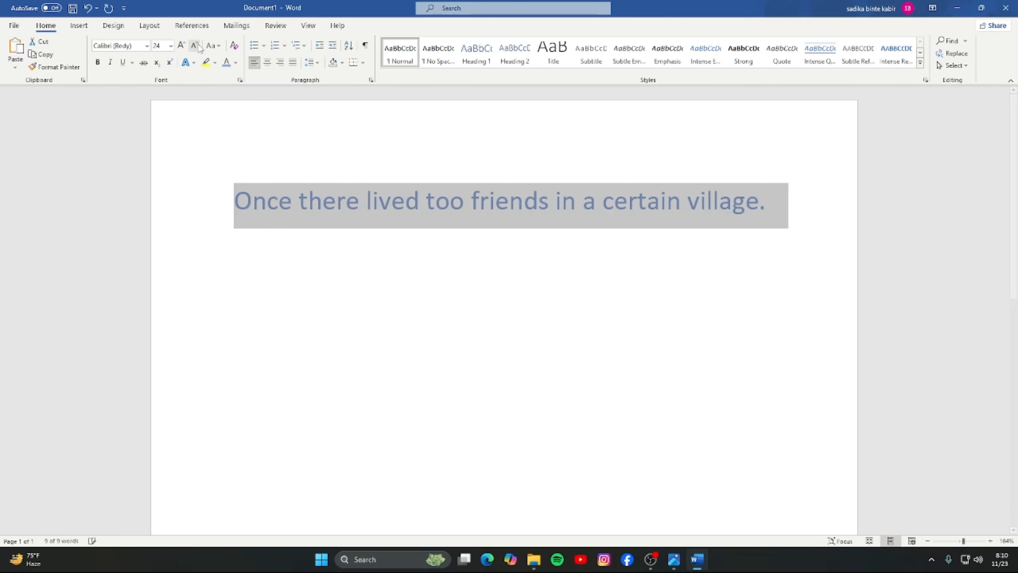
Step: Highlight the sentence in dark blue, reselect the line and open its text effects options
click(216, 63)
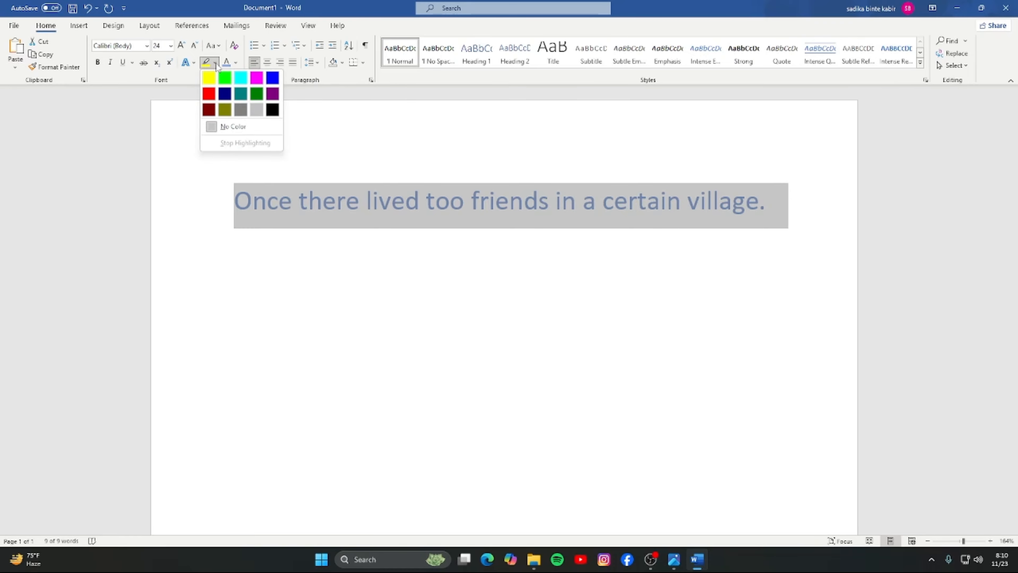
click(223, 94)
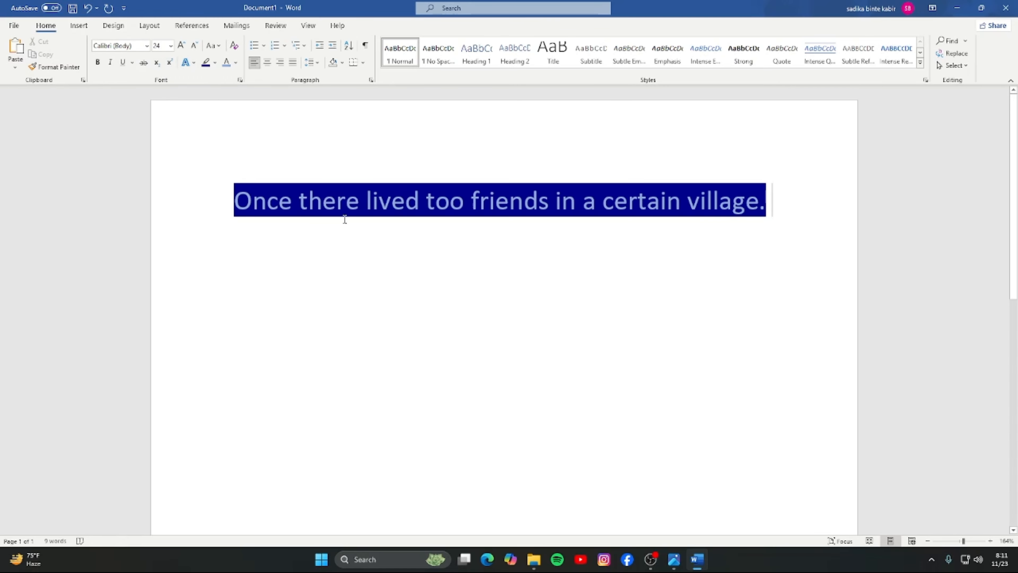
click(224, 200)
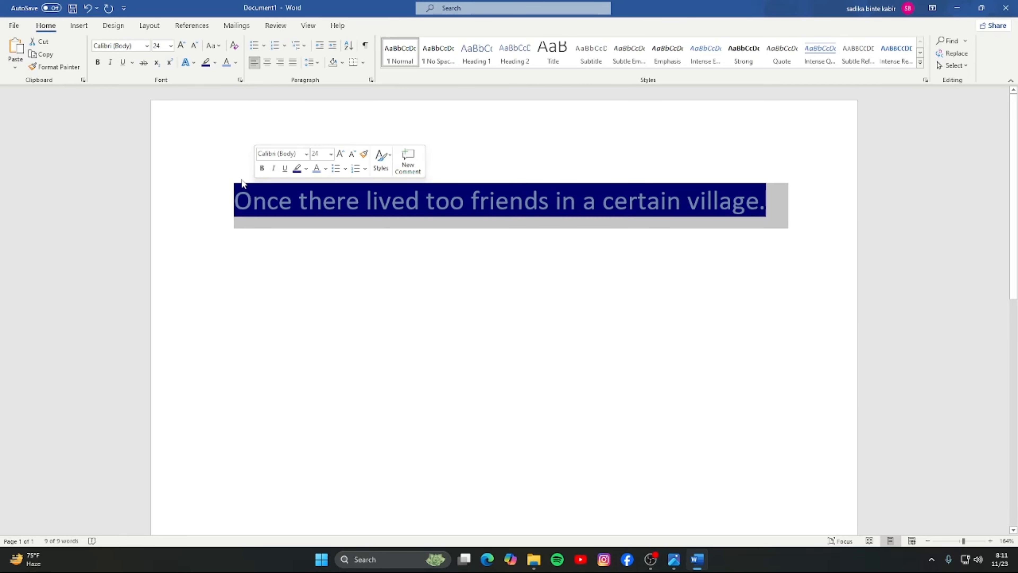
click(194, 65)
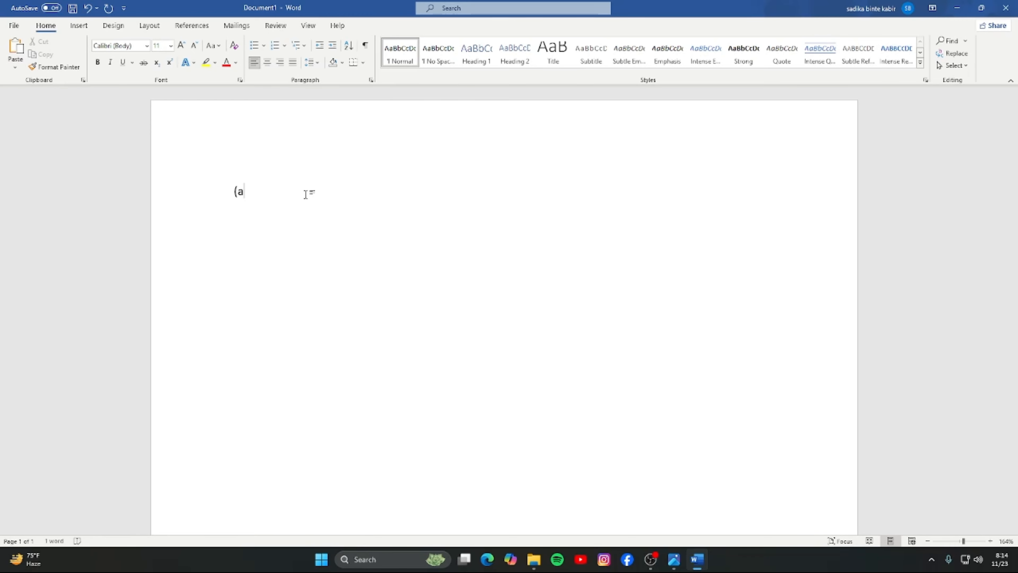
Step: Complete the expression as (a+b)2 and format the 2 as superscript
text(+b)2)
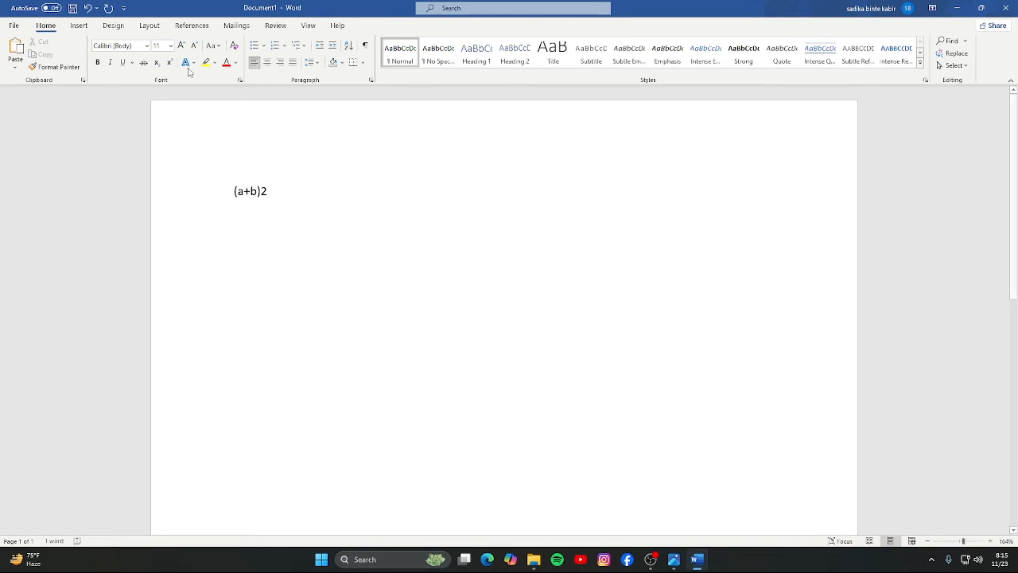
drag(262, 192, 267, 209)
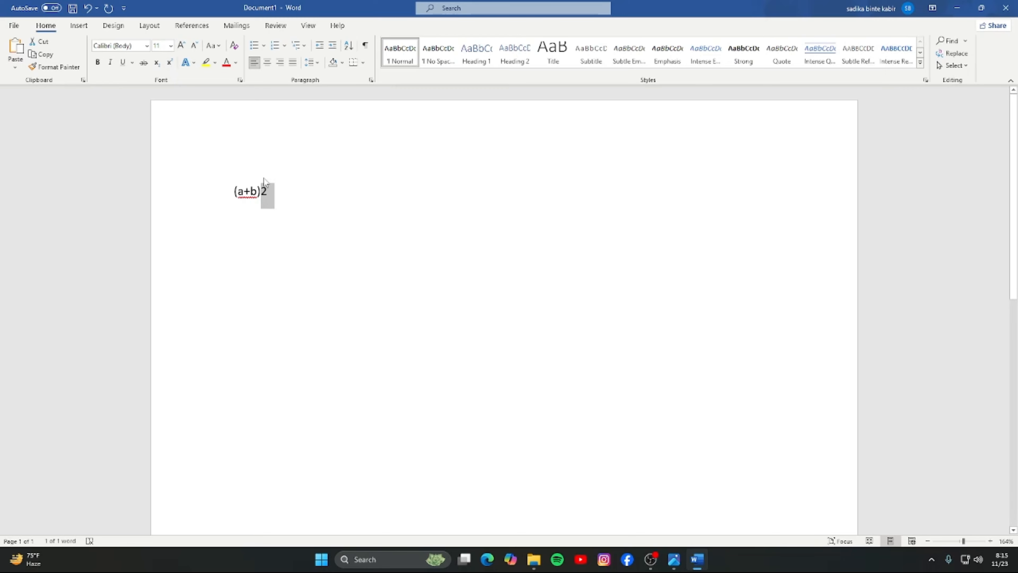
click(168, 63)
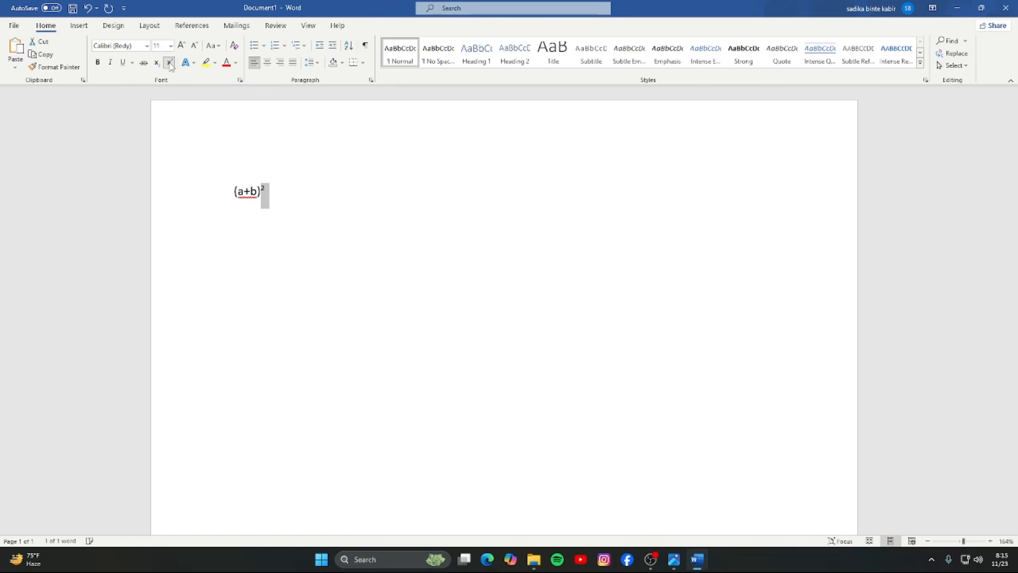
click(294, 202)
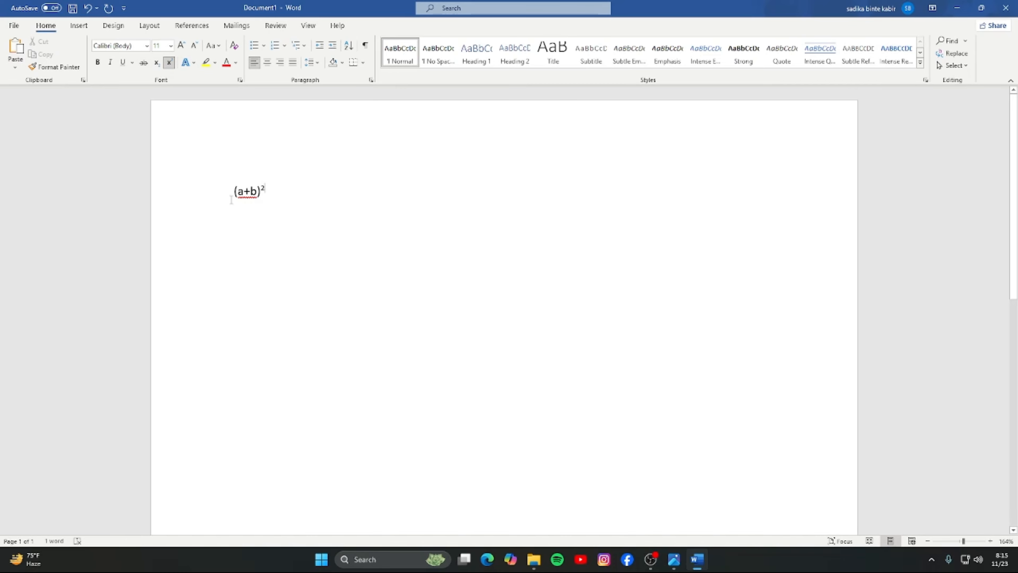
Step: Set the font size of the whole (a+b)² expression to 22 and deselect it
drag(232, 192, 285, 189)
click(170, 45)
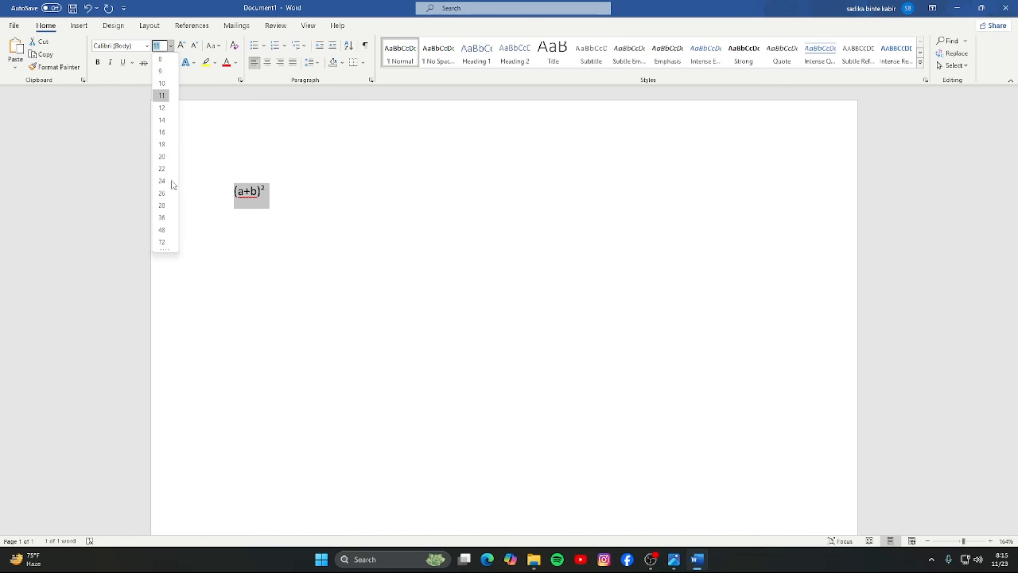
click(161, 170)
click(344, 228)
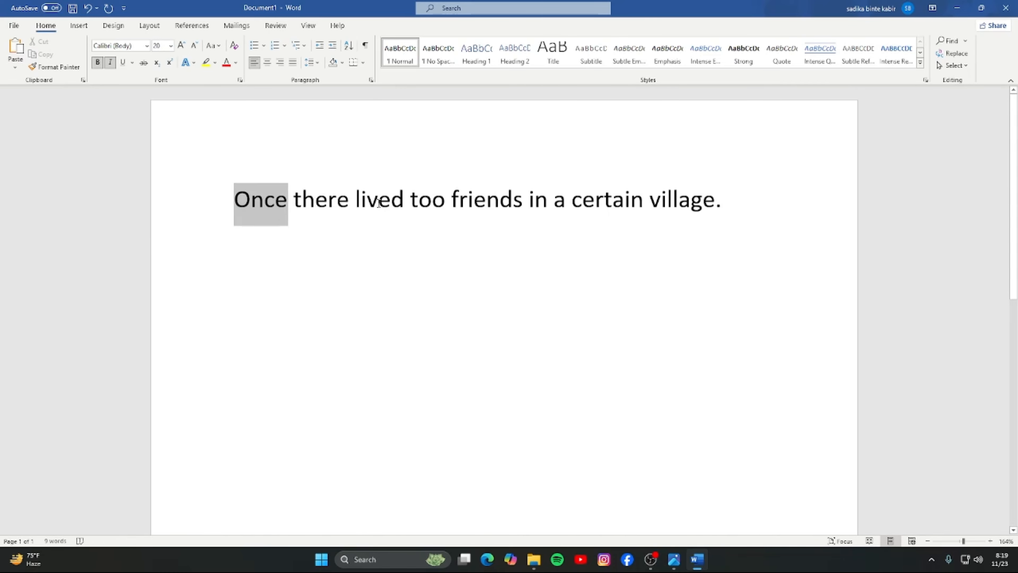
Step: Format the whole sentence "Once there lived too friends in a certain village." as Bold Italic, size 20, with Dark Red font color
drag(379, 202, 778, 197)
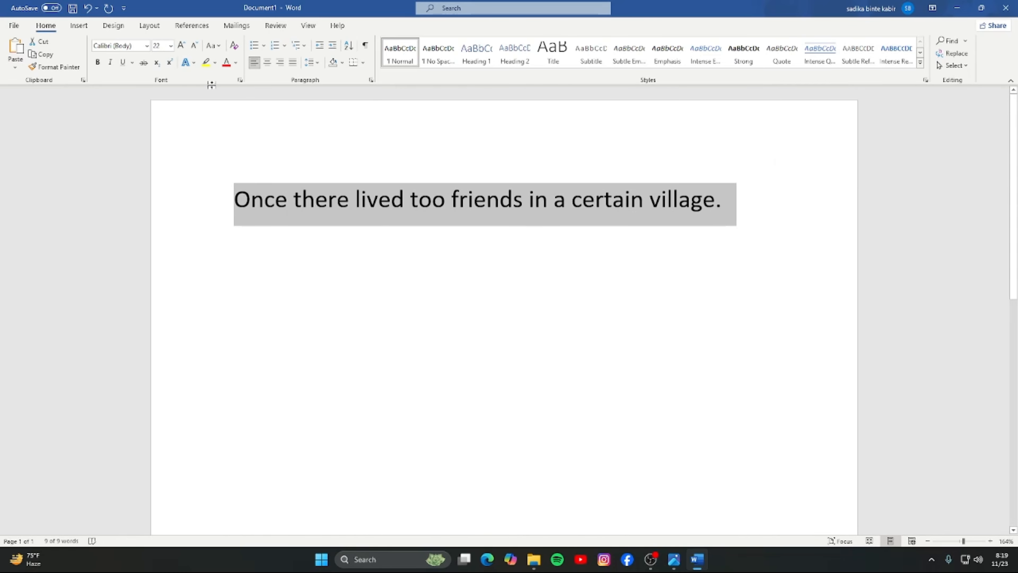
click(241, 81)
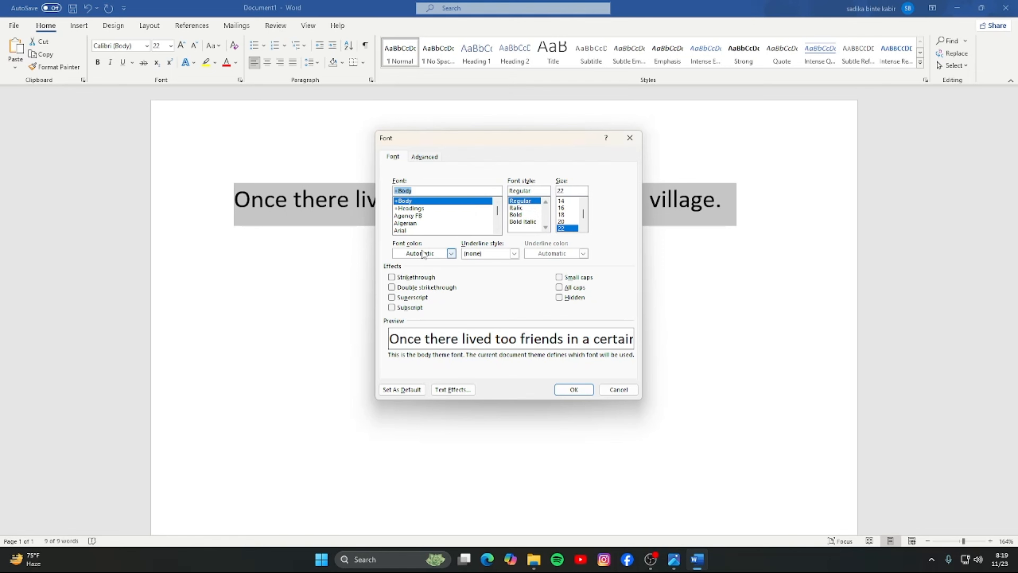
click(521, 222)
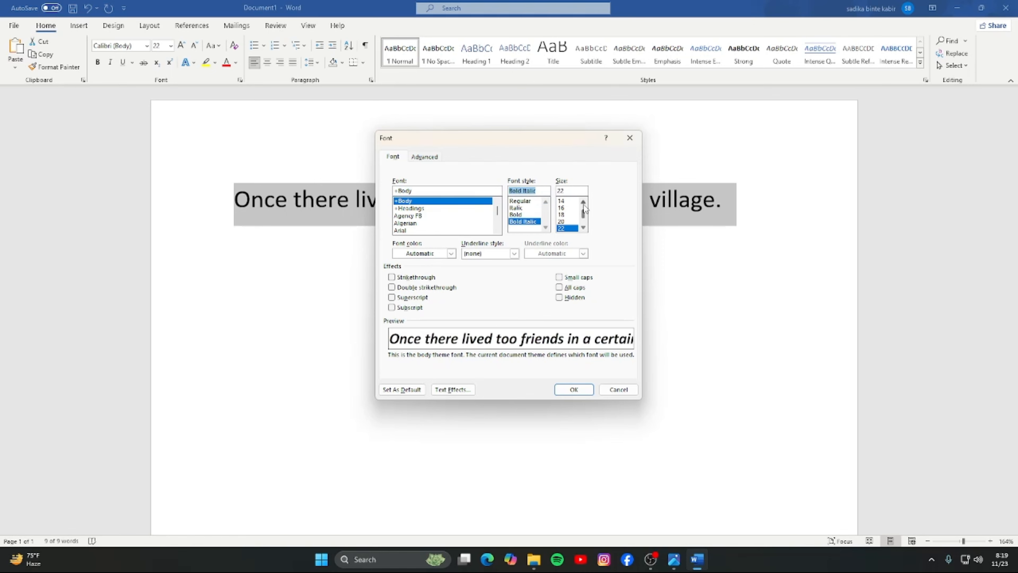
click(563, 221)
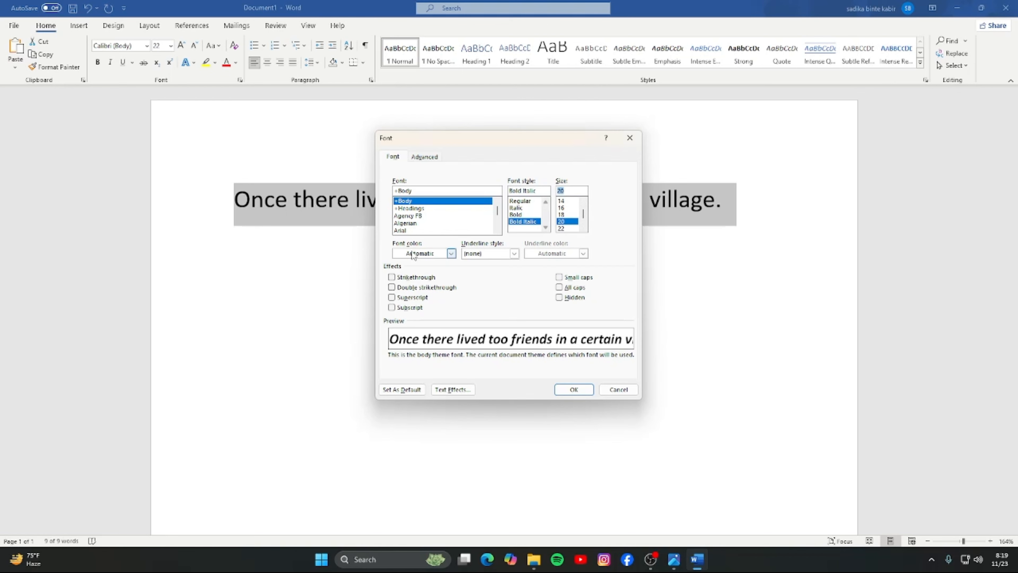
click(452, 253)
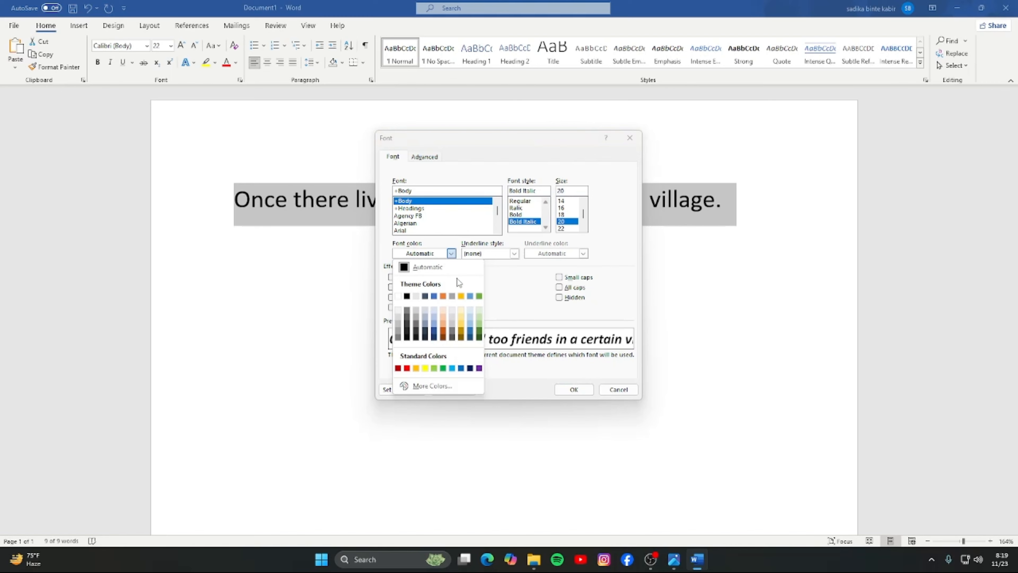
click(398, 368)
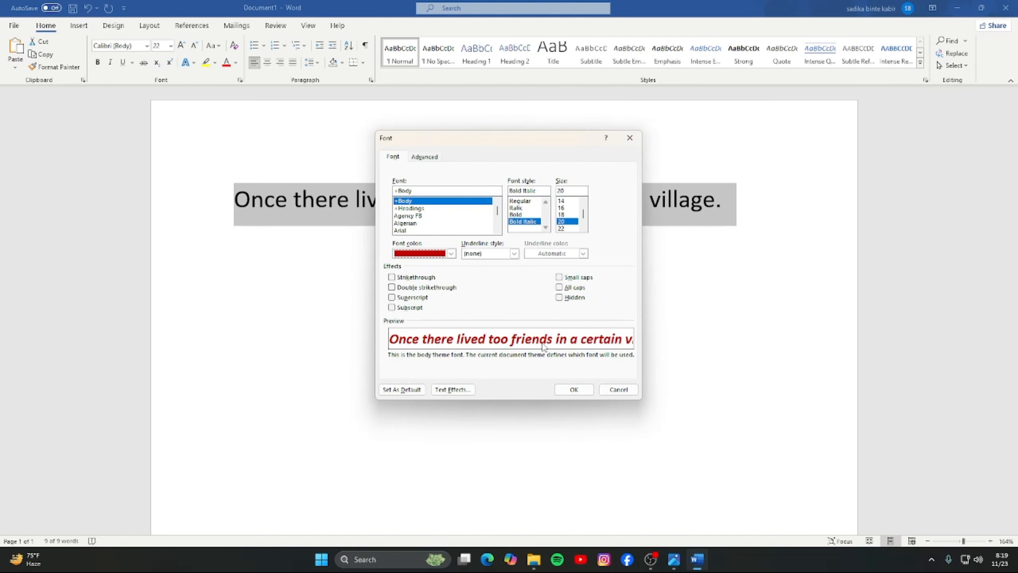
Step: Give the sentence a thick dash-dot-dot underline in Light Green, apply the font settings and deselect the text
click(515, 253)
scroll(491, 305, down, 4)
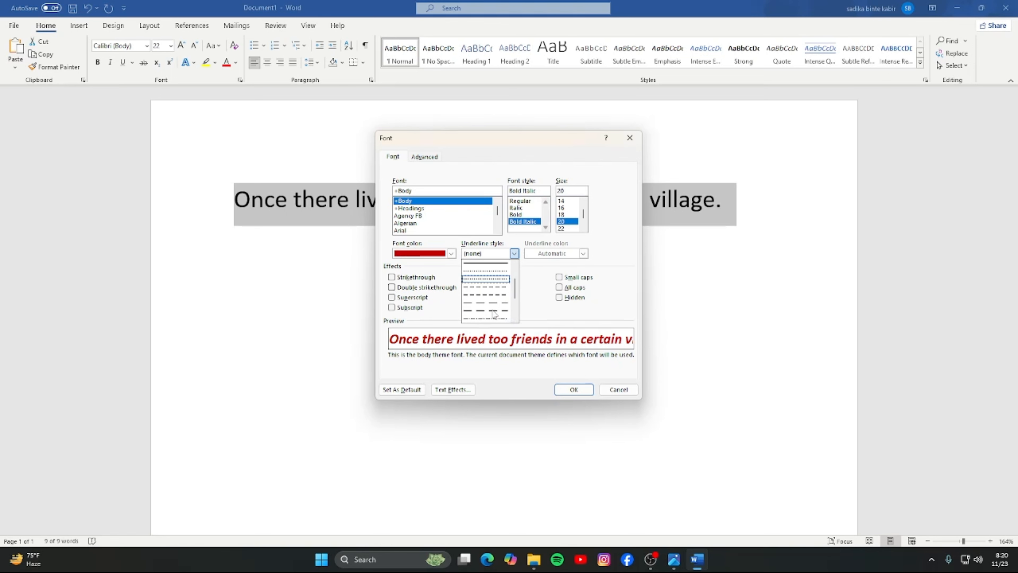
scroll(492, 309, down, 3)
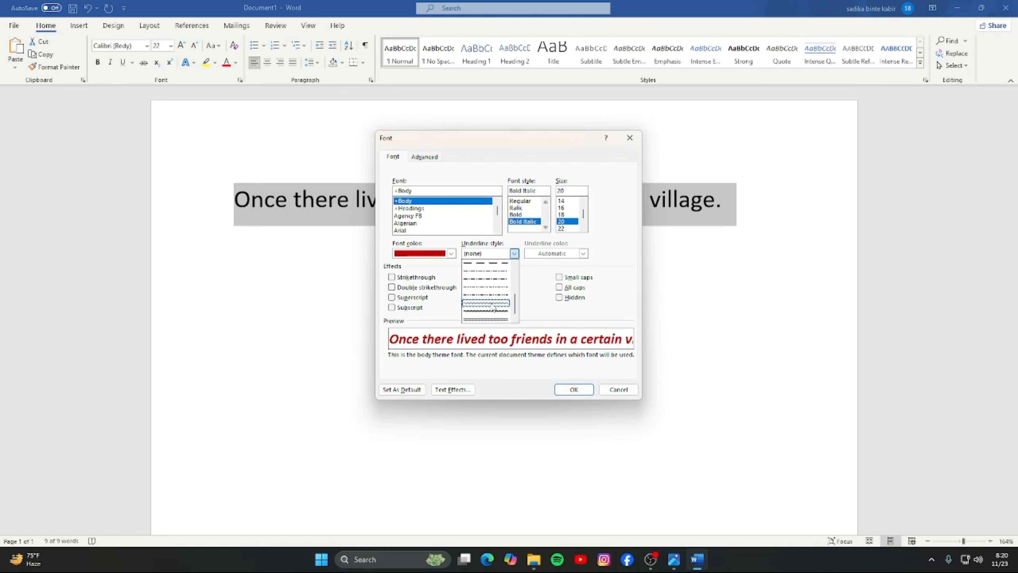
click(489, 296)
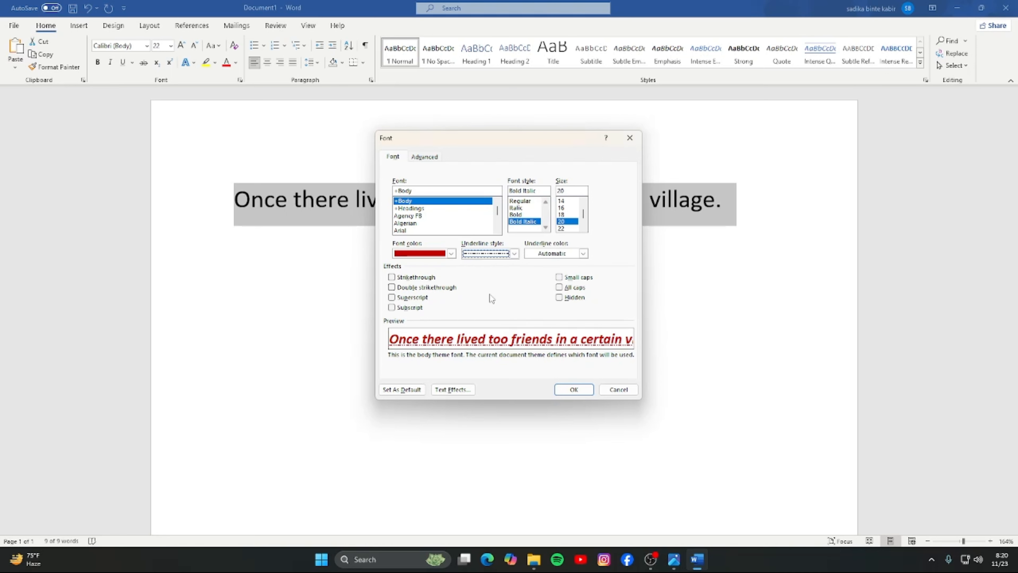
click(583, 253)
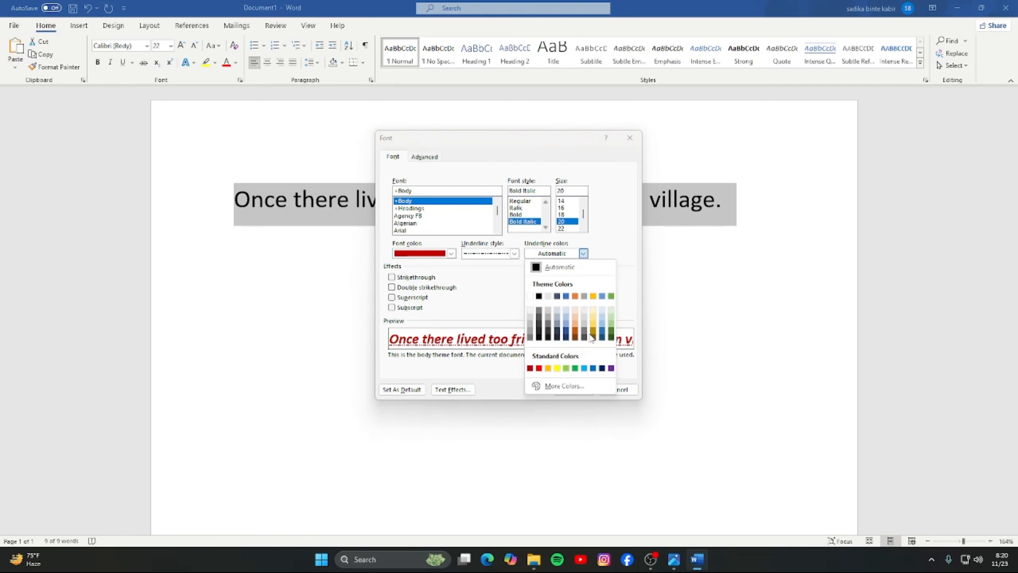
click(567, 367)
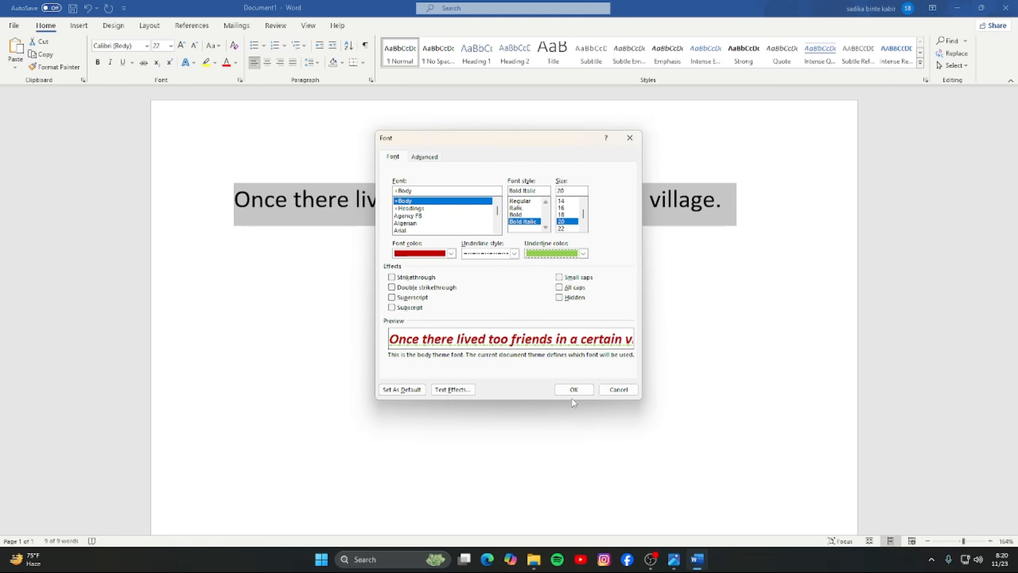
click(575, 389)
click(712, 205)
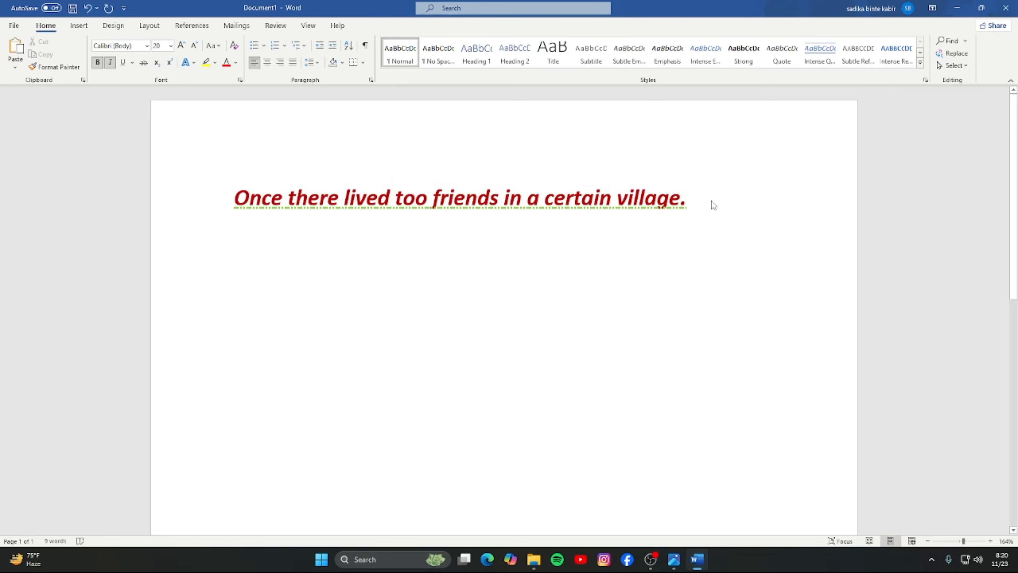